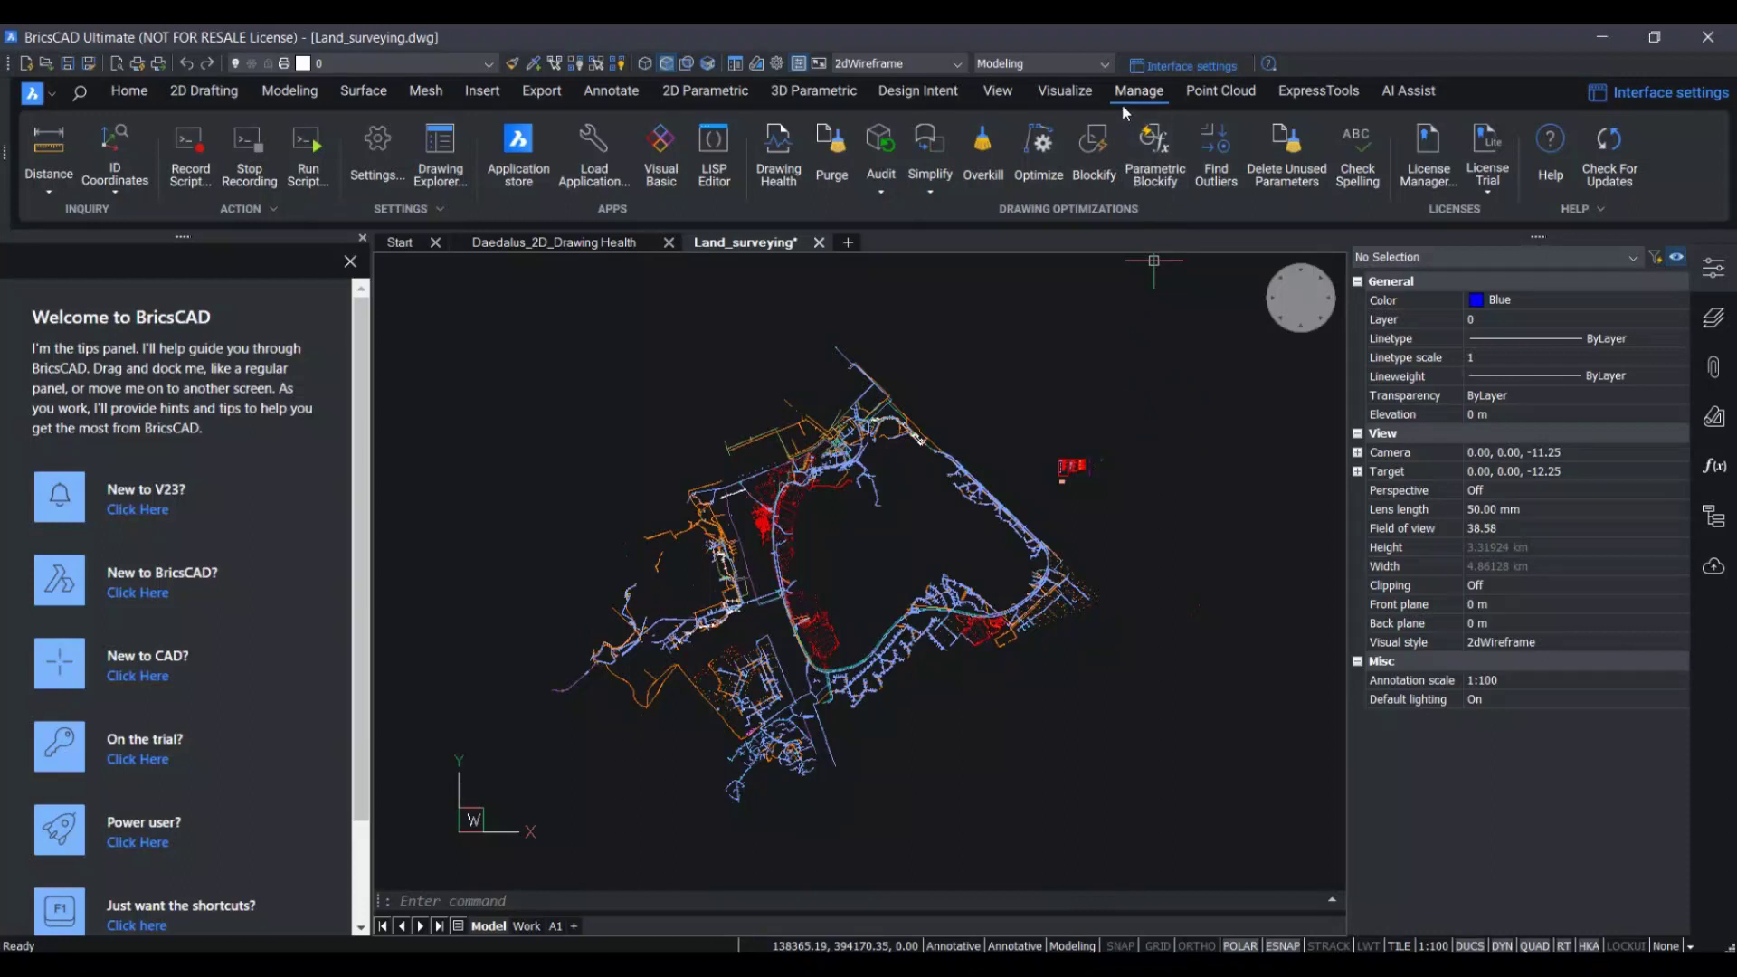
Run Find Outliers and zoom to the 50000 × 30000 valid area at the origin.
click(1208, 145)
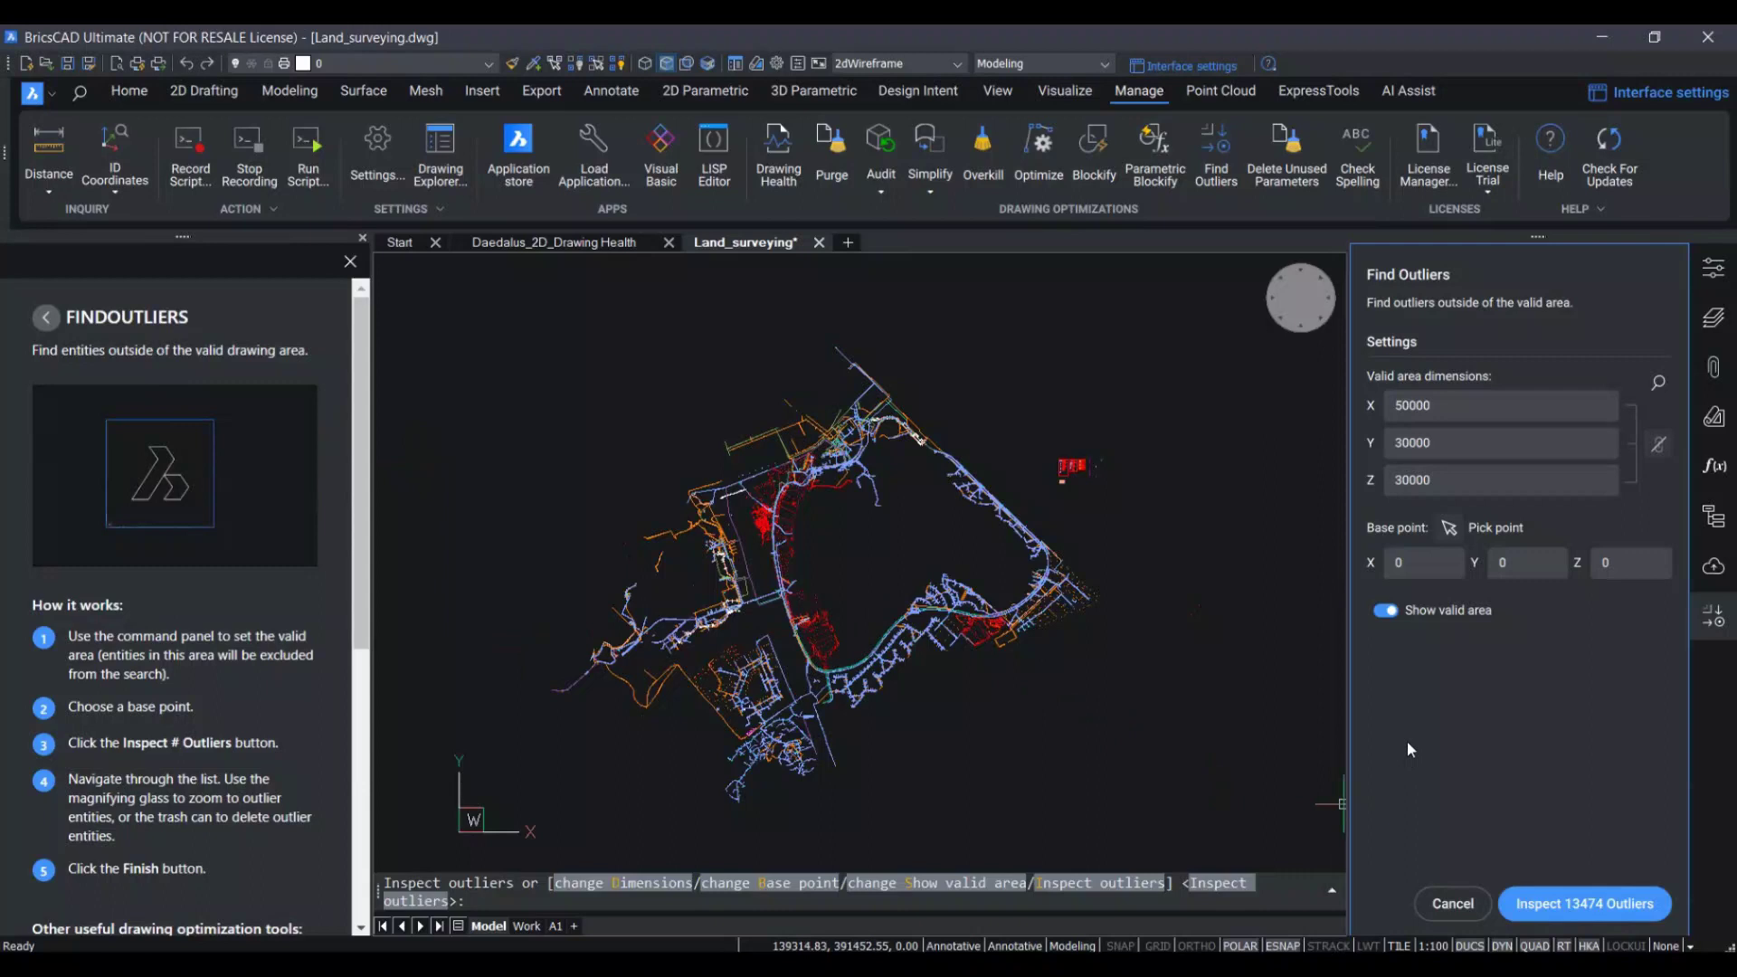
click(1664, 389)
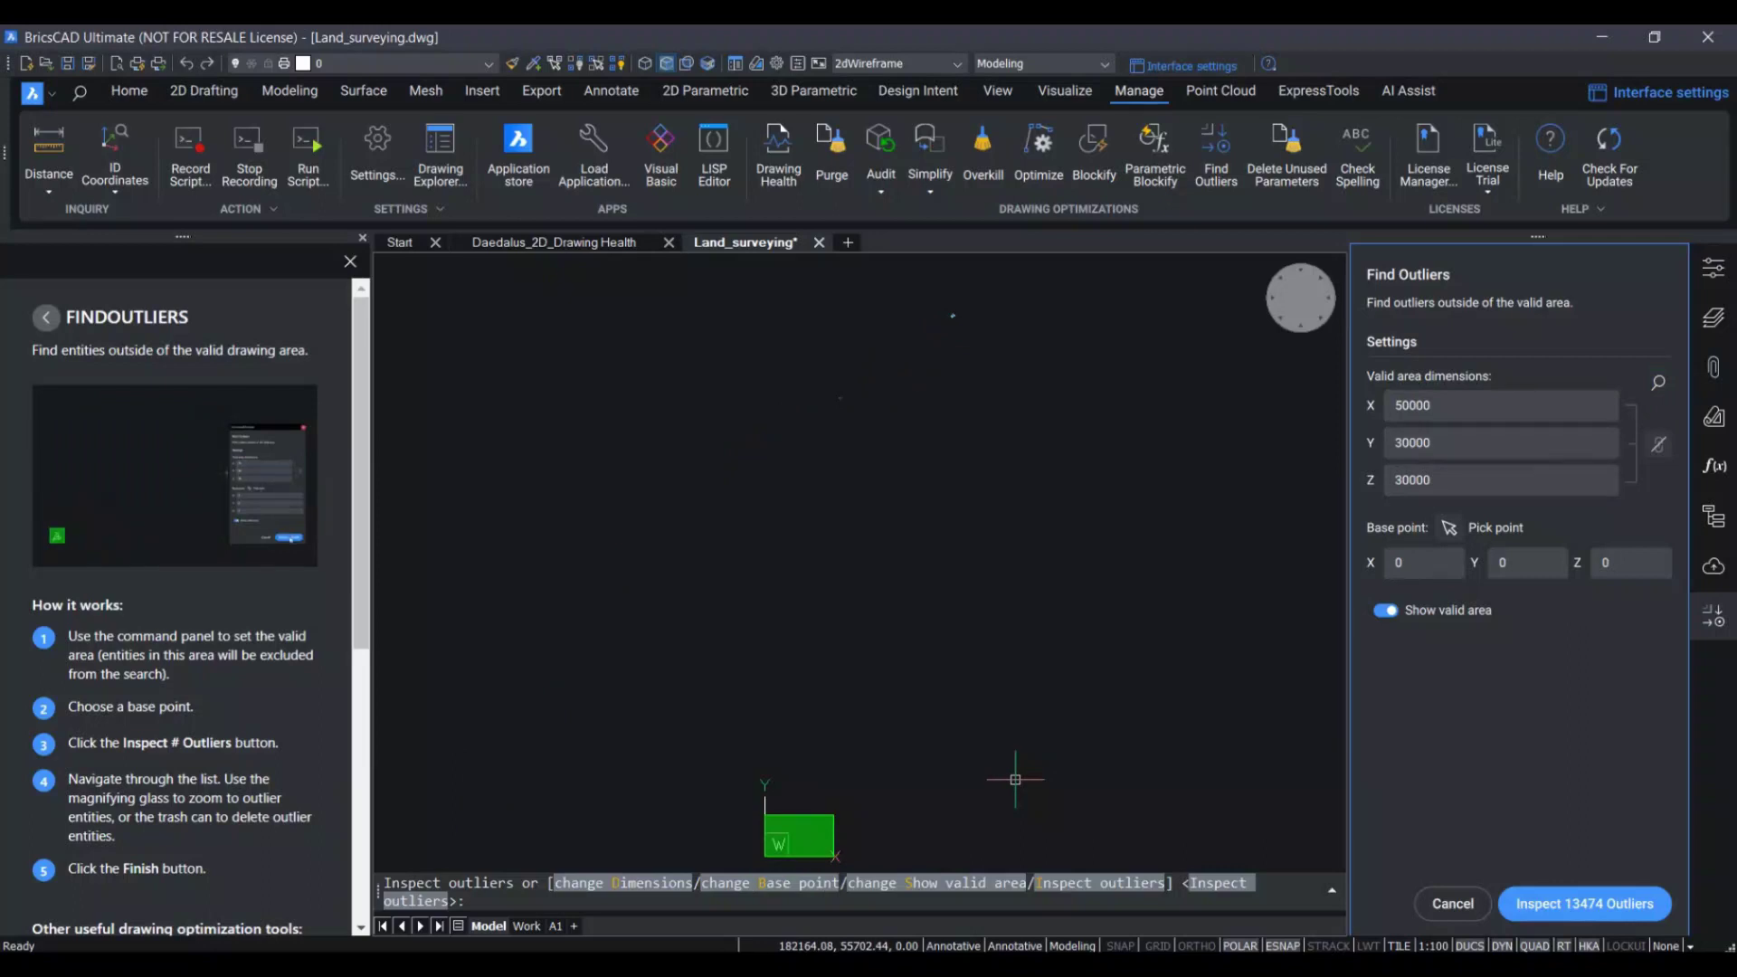
scroll(955, 312, up, 1)
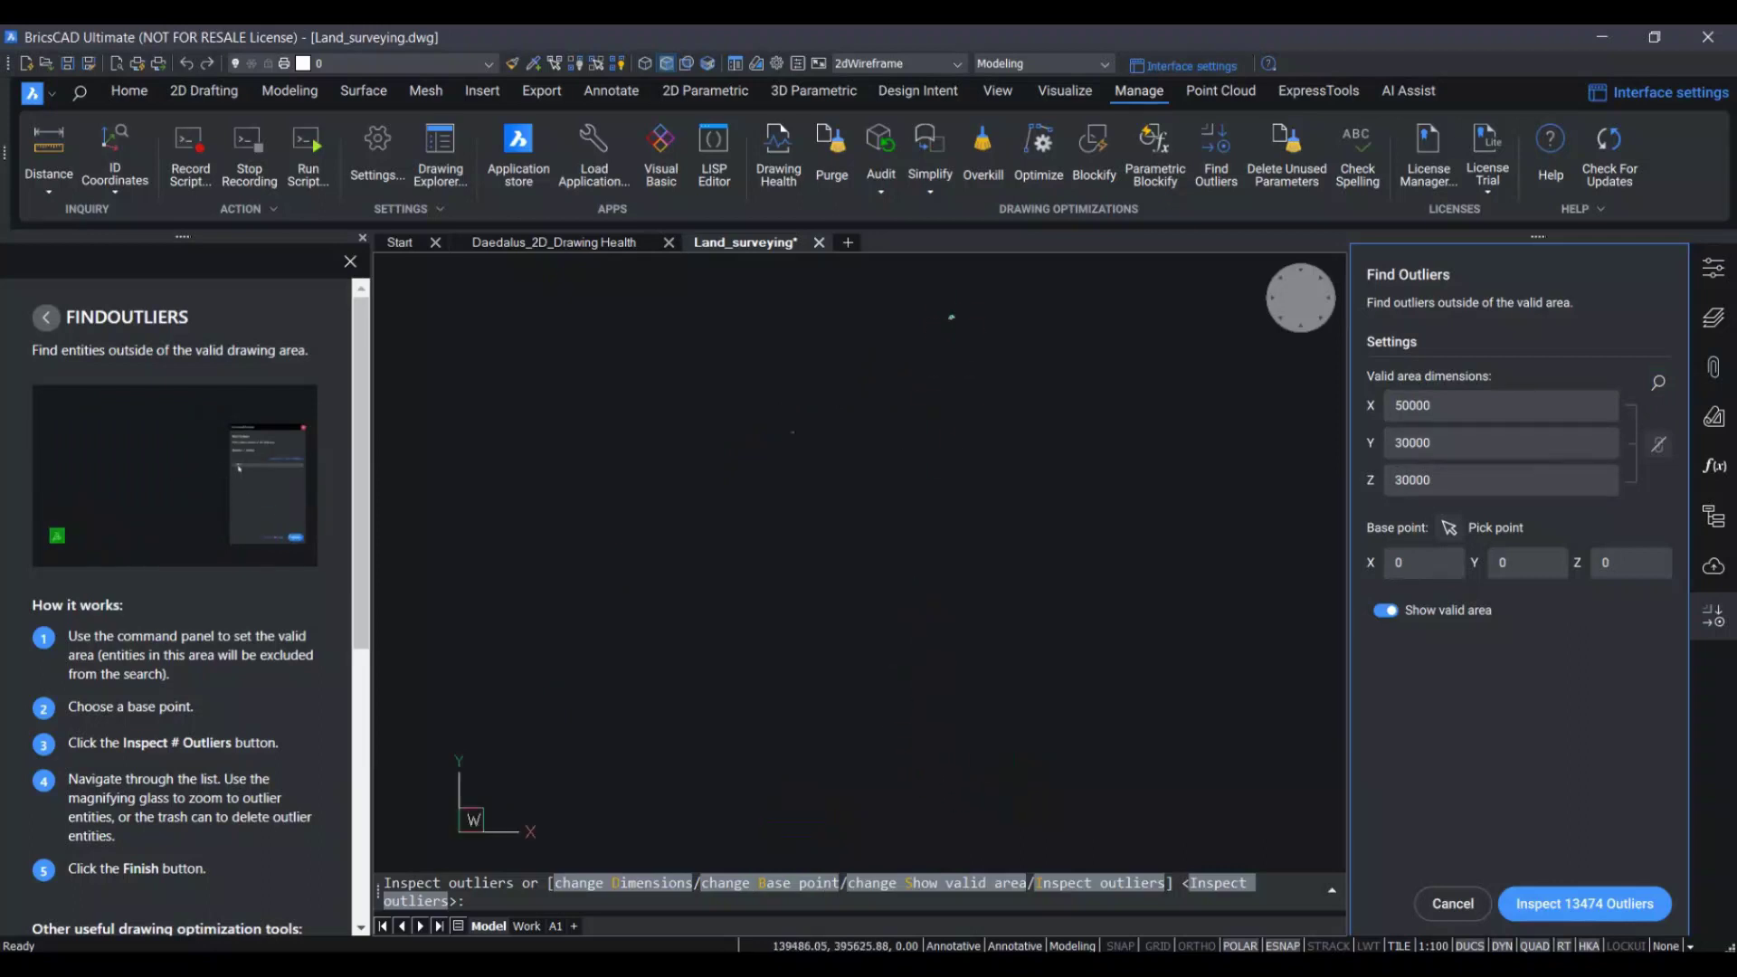
scroll(955, 359, down, 1)
scroll(956, 359, down, 3)
scroll(896, 534, up, 1)
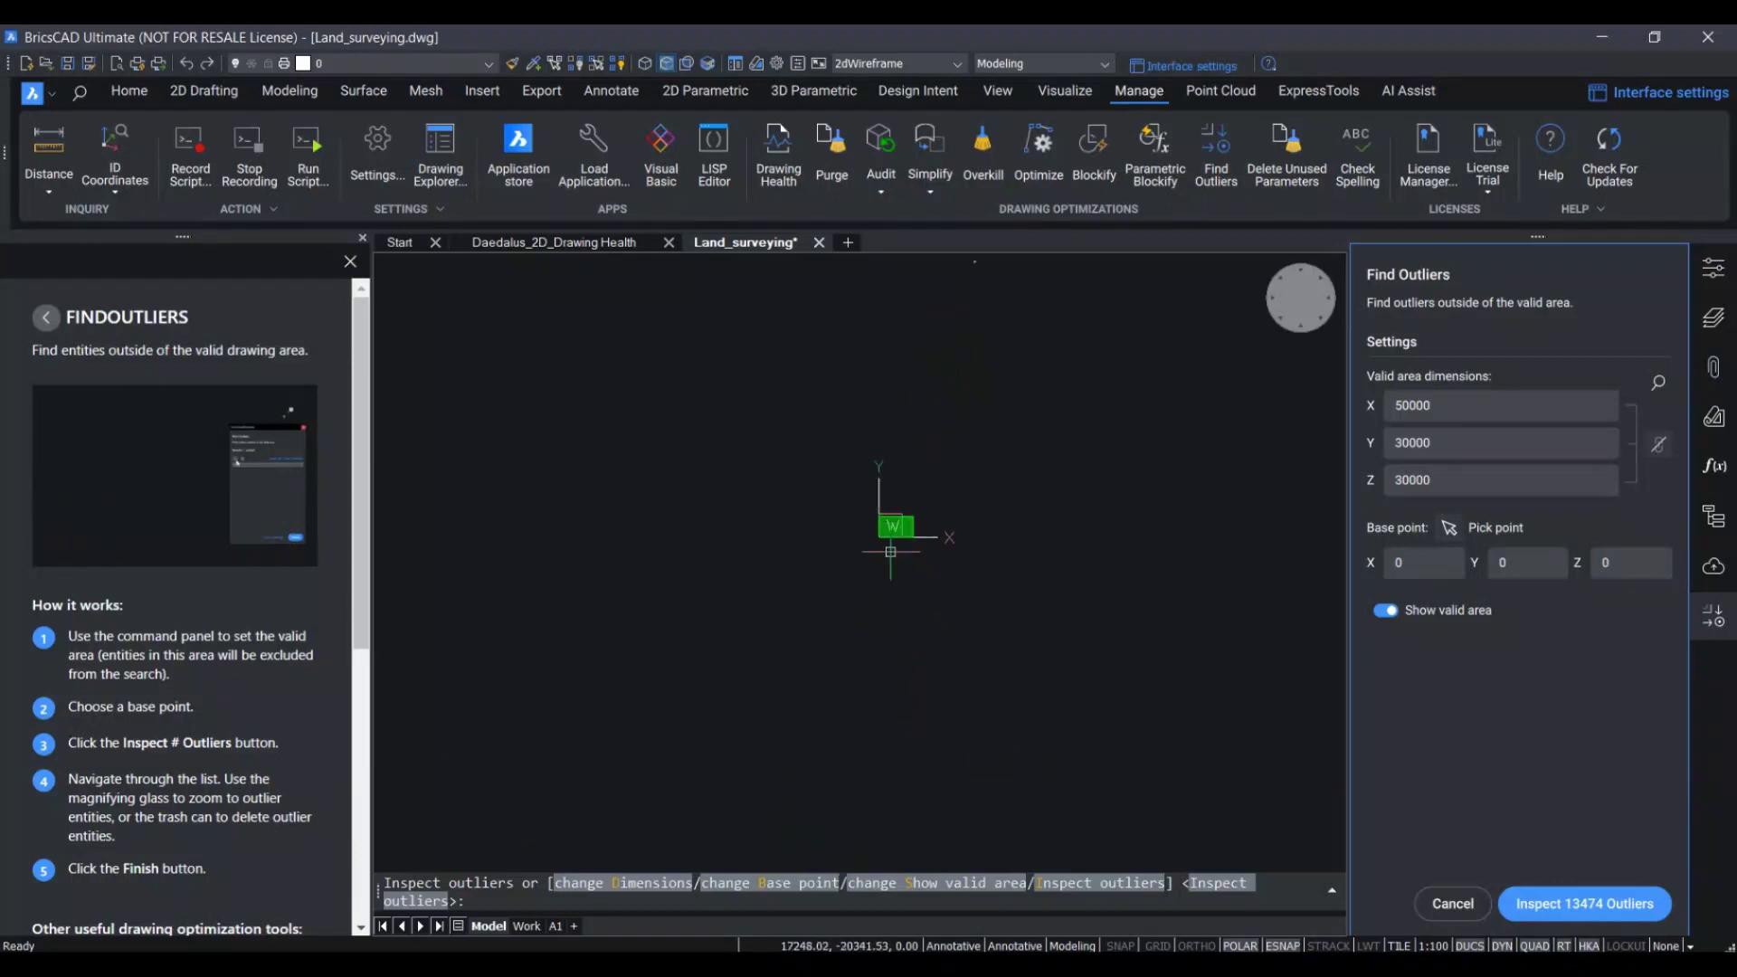
scroll(891, 516, up, 2)
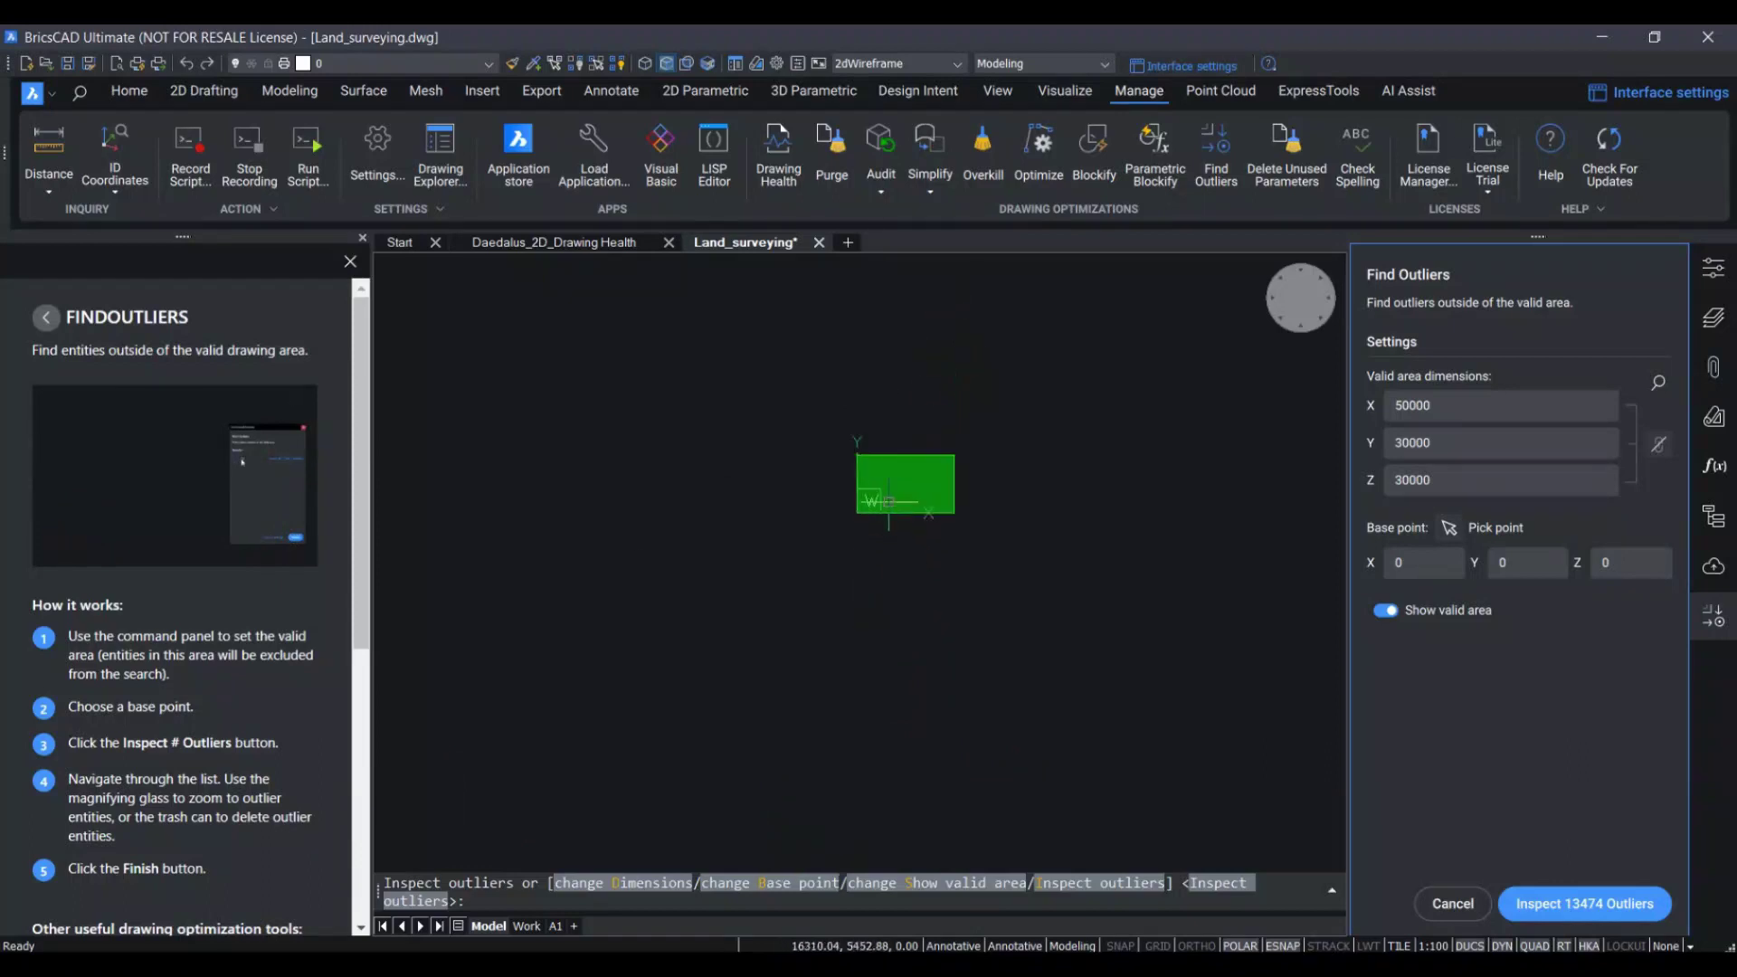
Change the valid area's Y dimension to 40000 and its base point X and Y to -1000.
click(1400, 442)
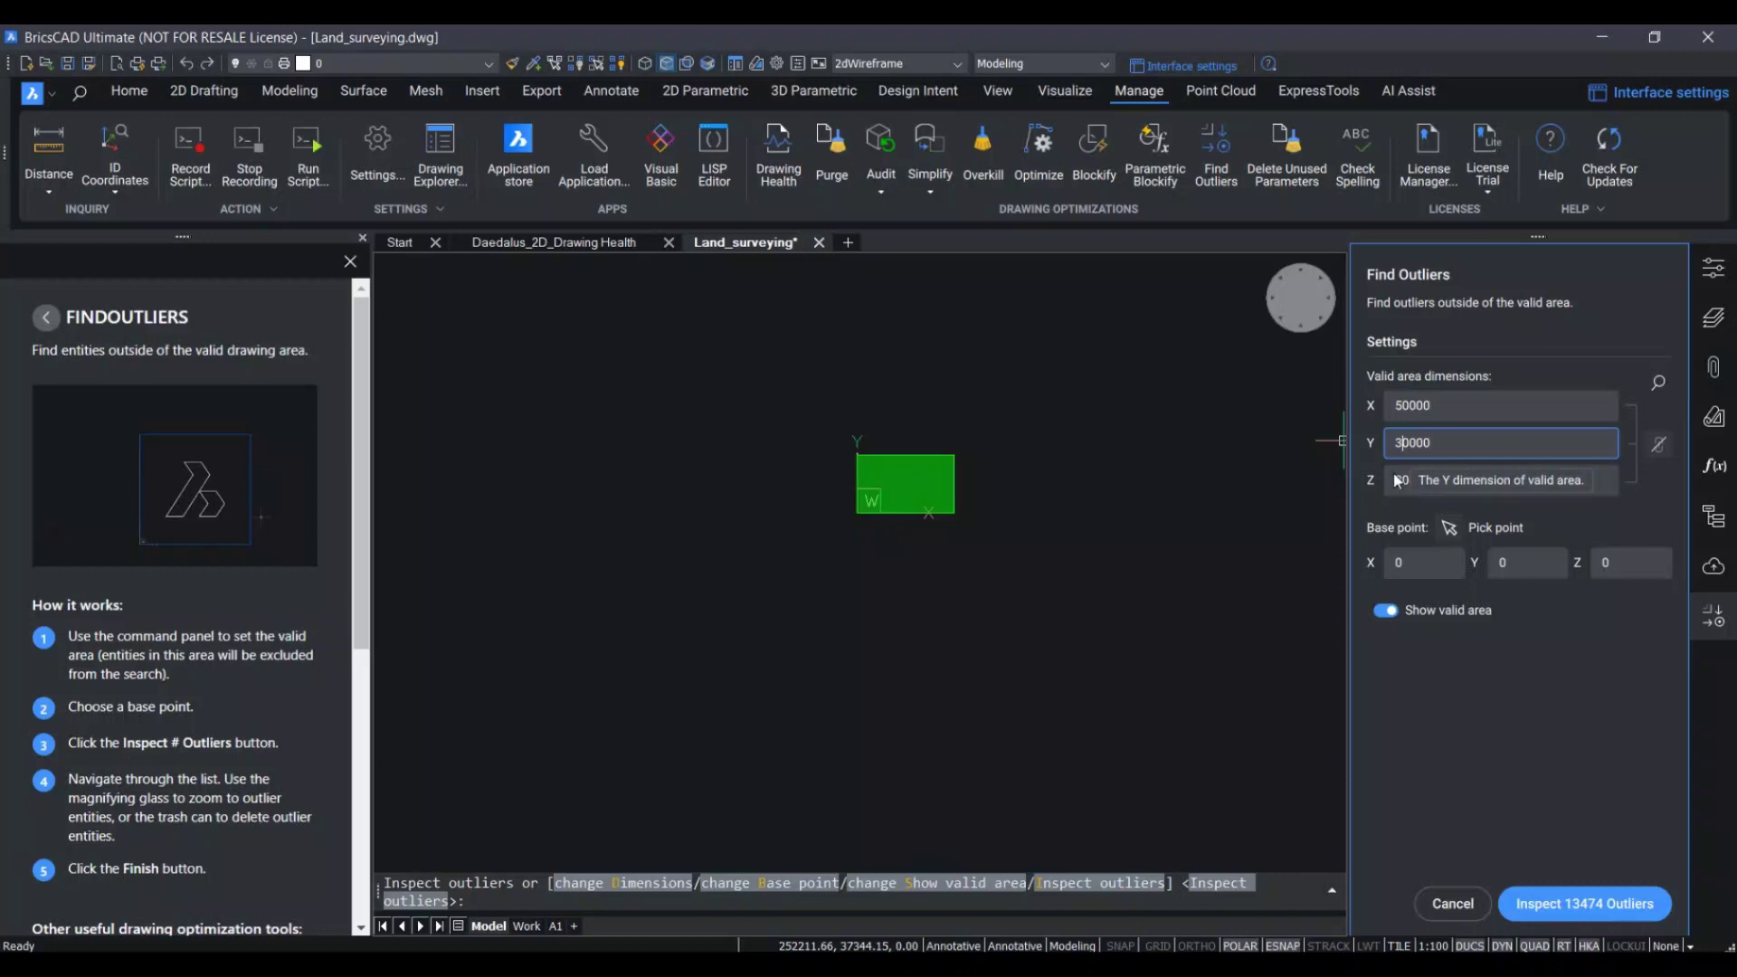
key(BackSpace)
text(4)
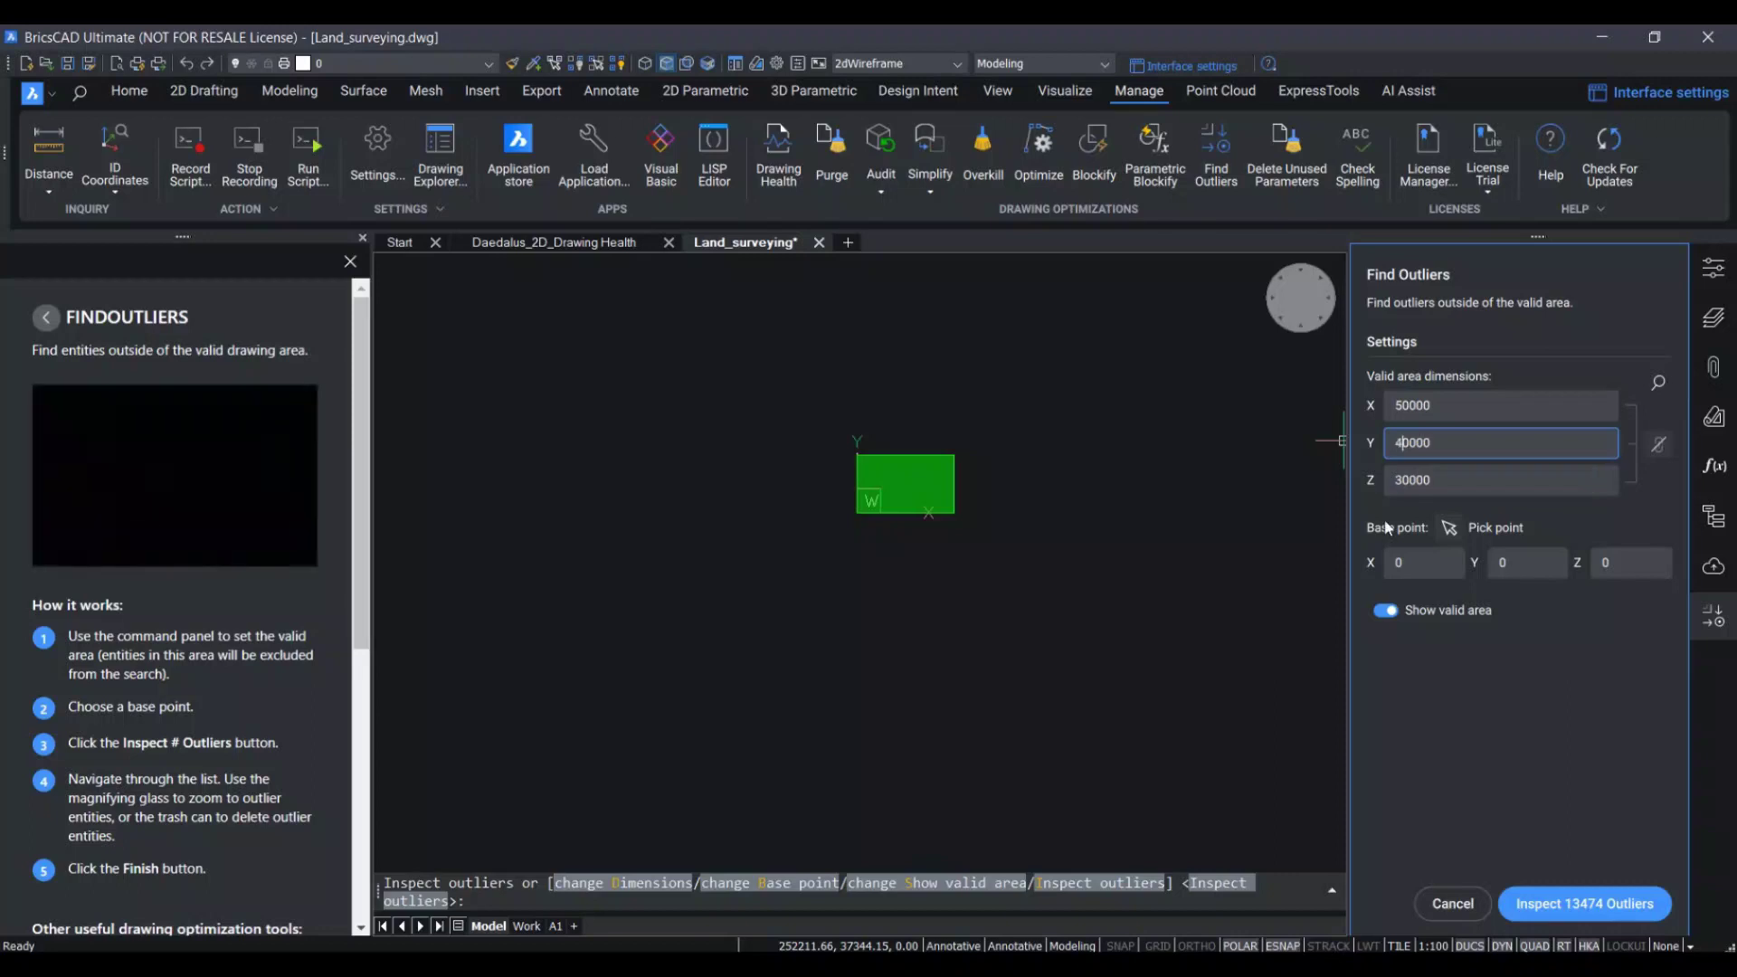
key(Tab)
click(1428, 563)
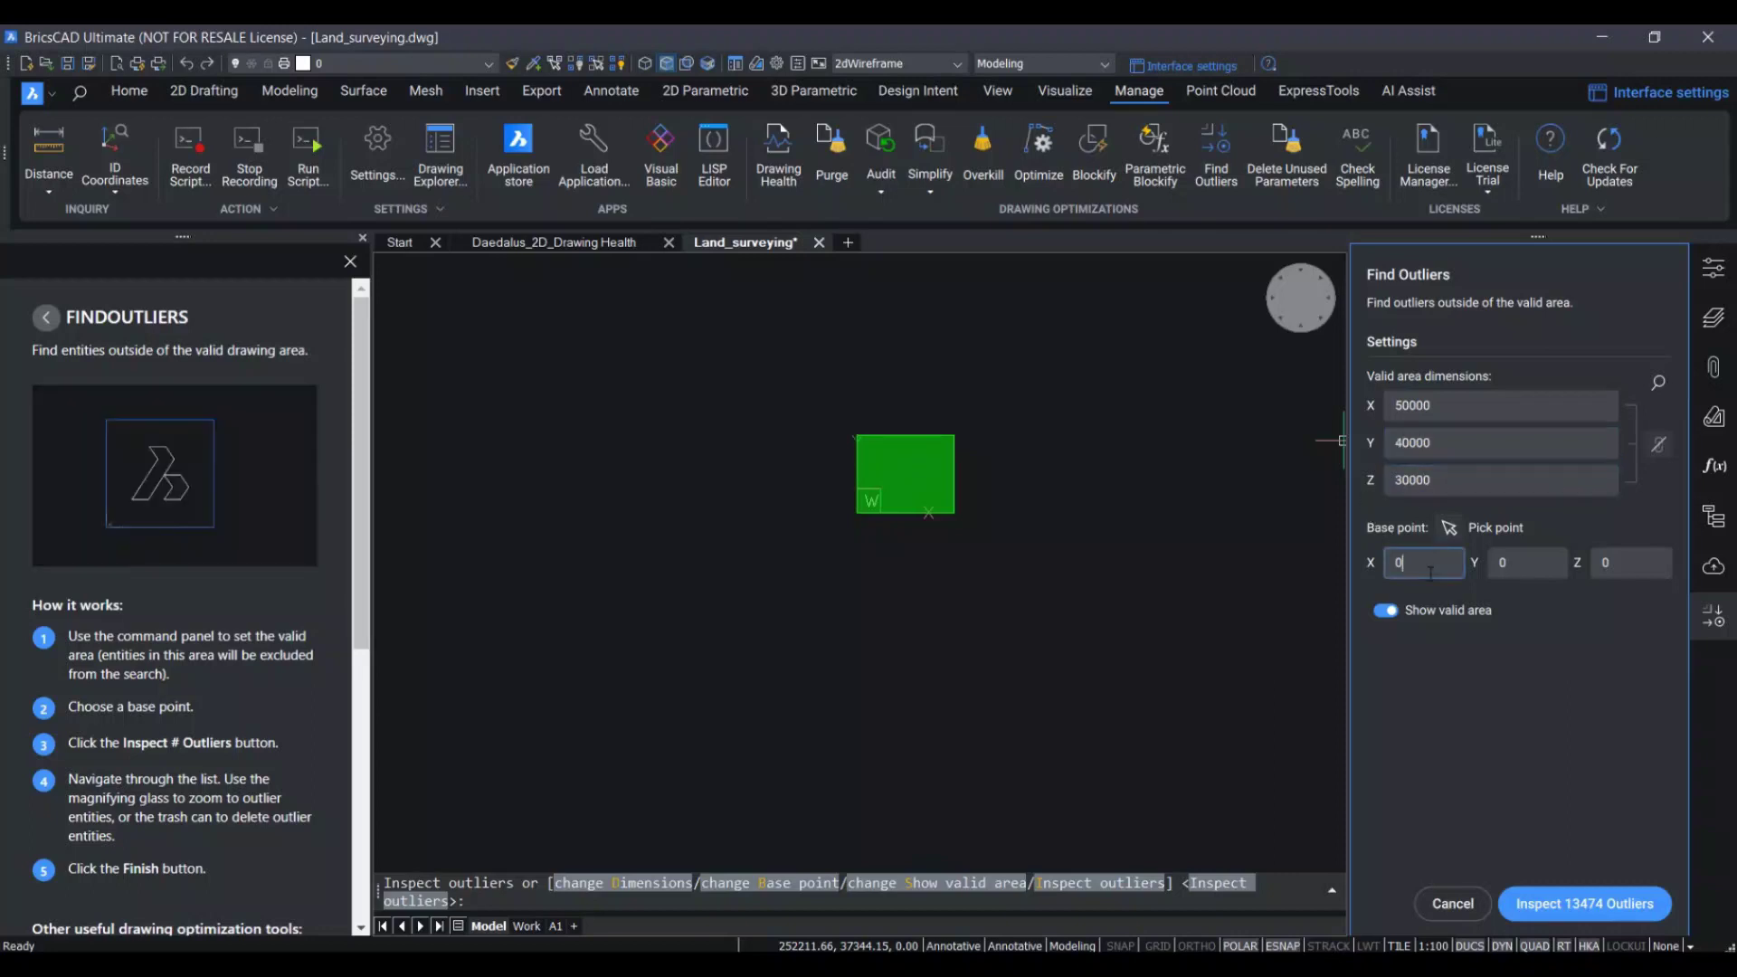
key(BackSpace)
text(-10)
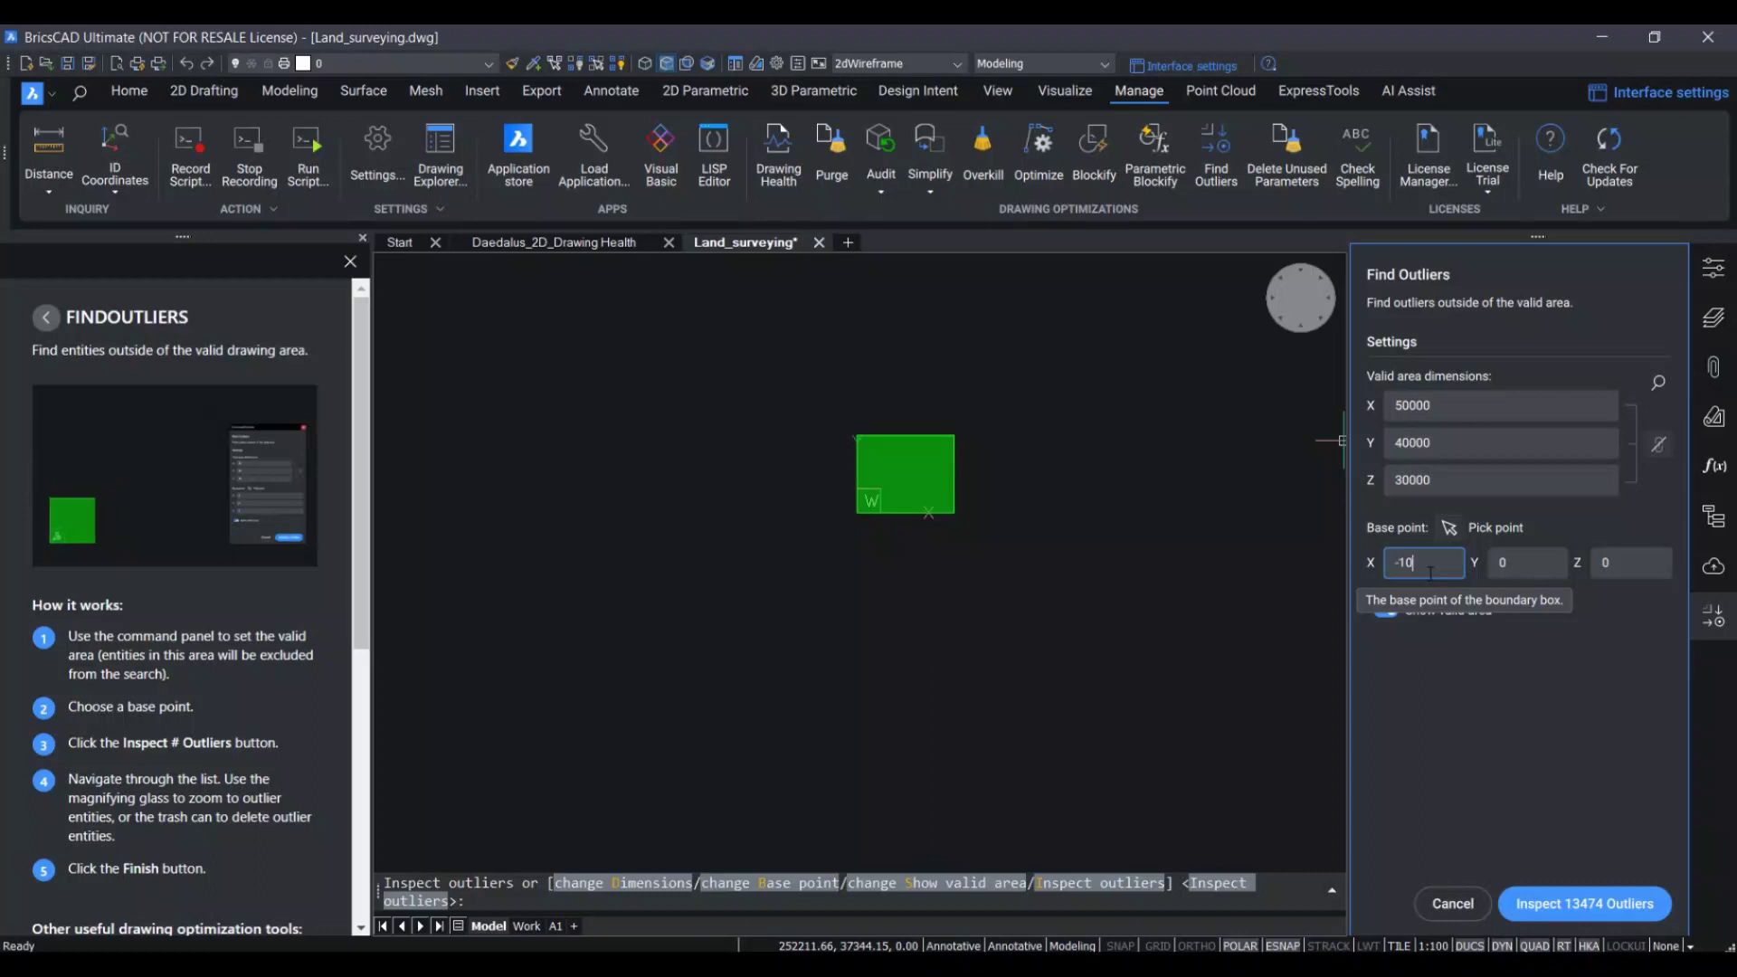
text(00)
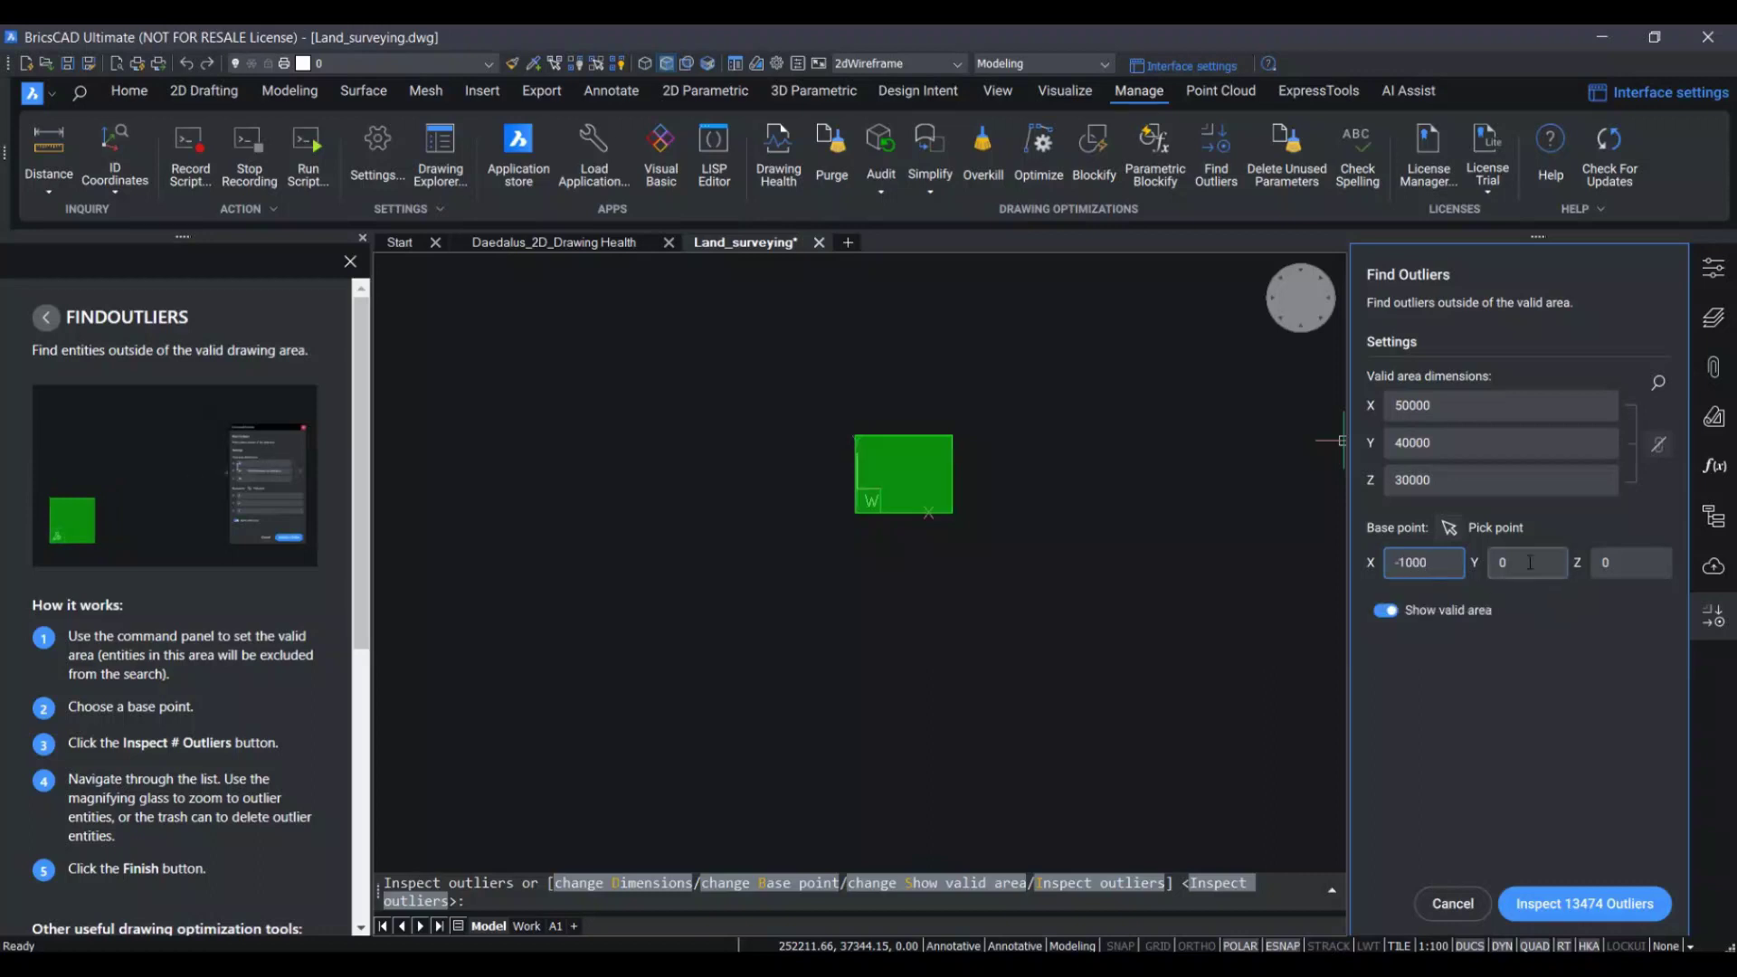
click(1531, 562)
key(BackSpace)
text(-)
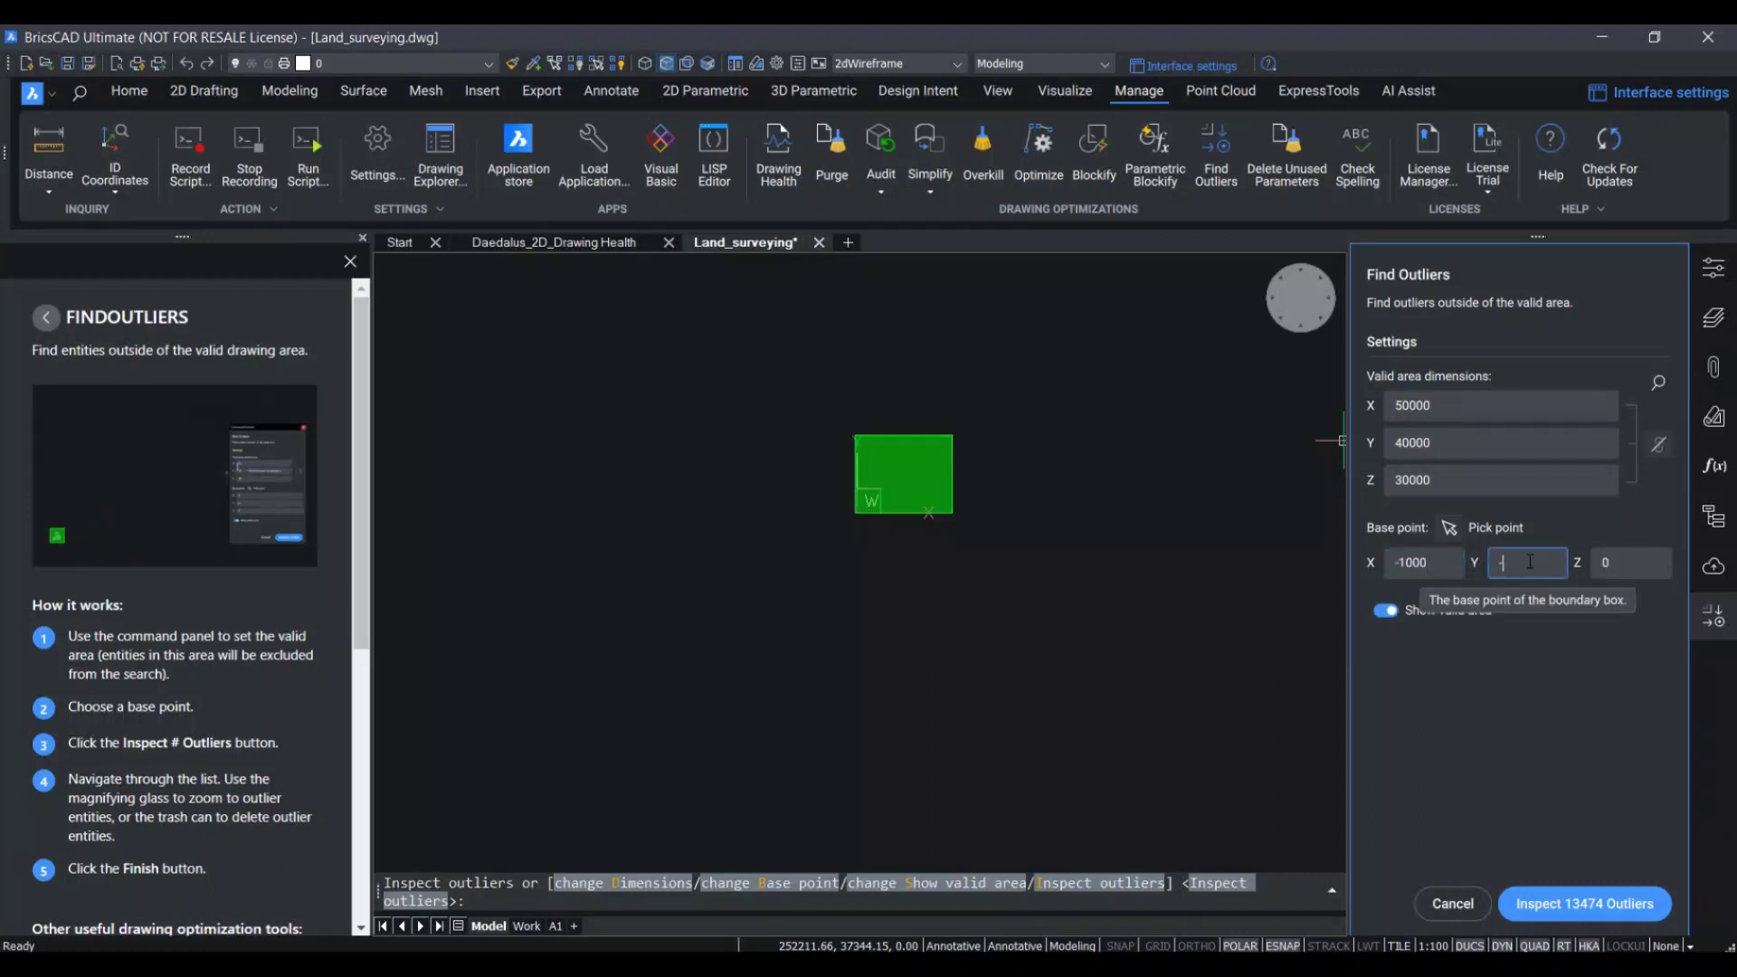
text(1000)
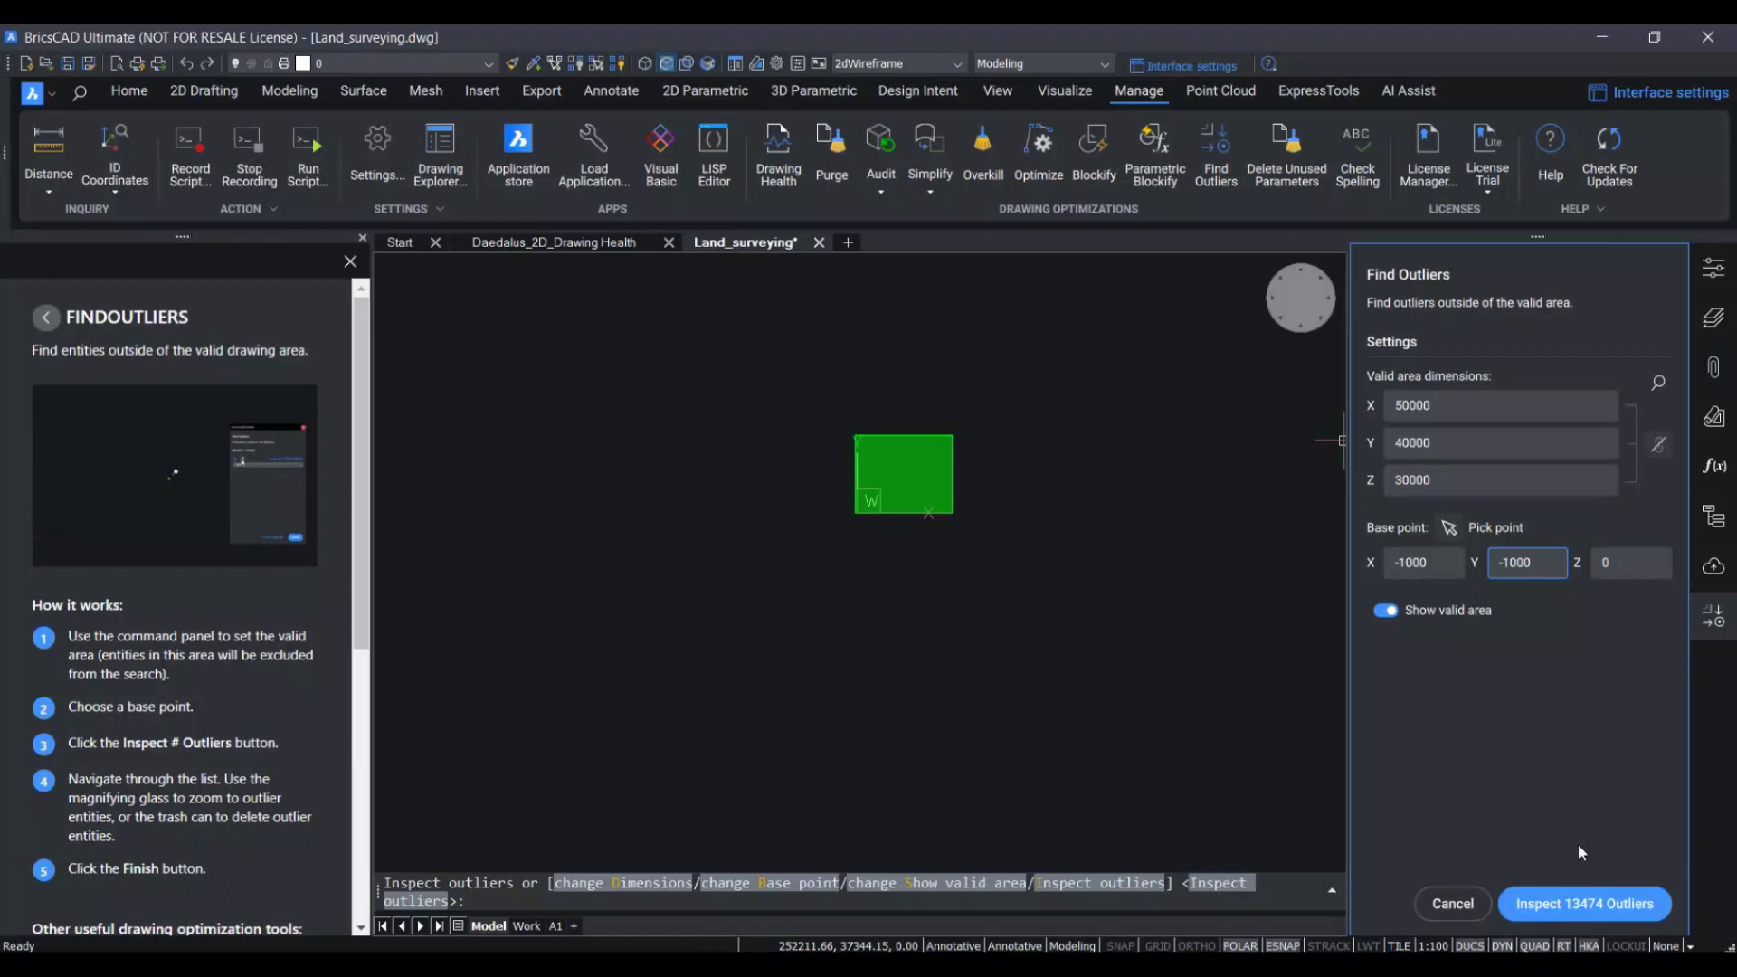
Inspect the 13474 outliers, zoom to entity A9A27, and select the 13216-outlier group.
click(1583, 901)
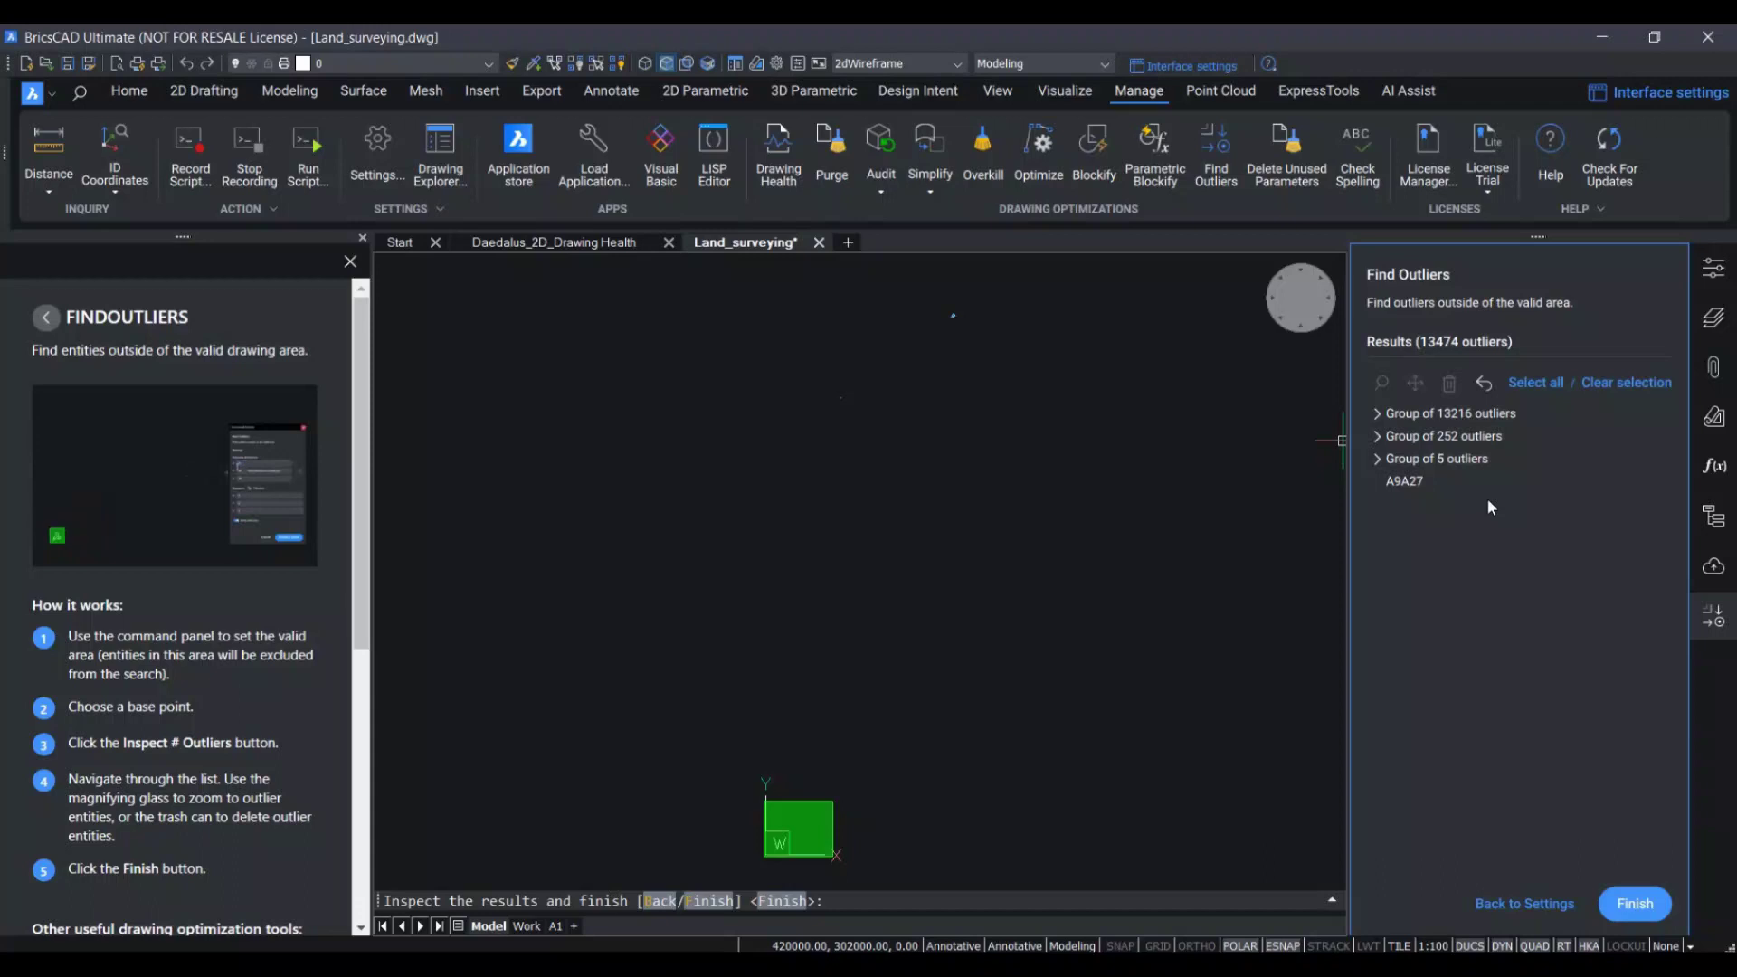
click(1488, 490)
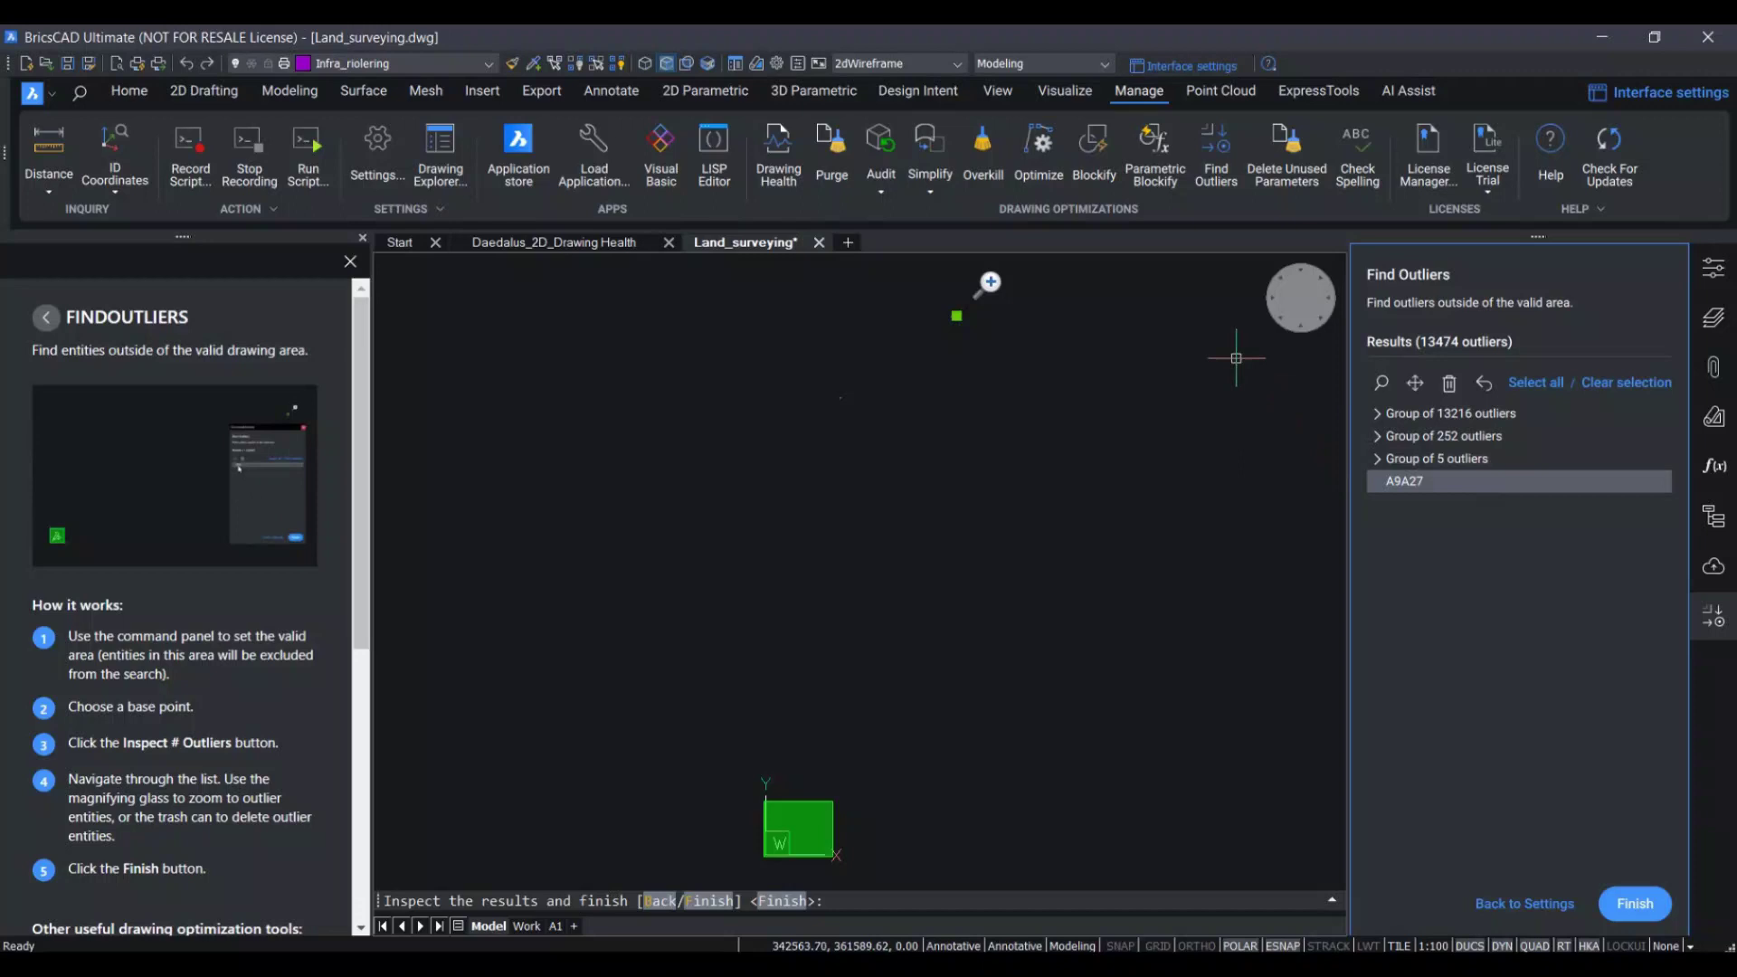
scroll(896, 389, down, 3)
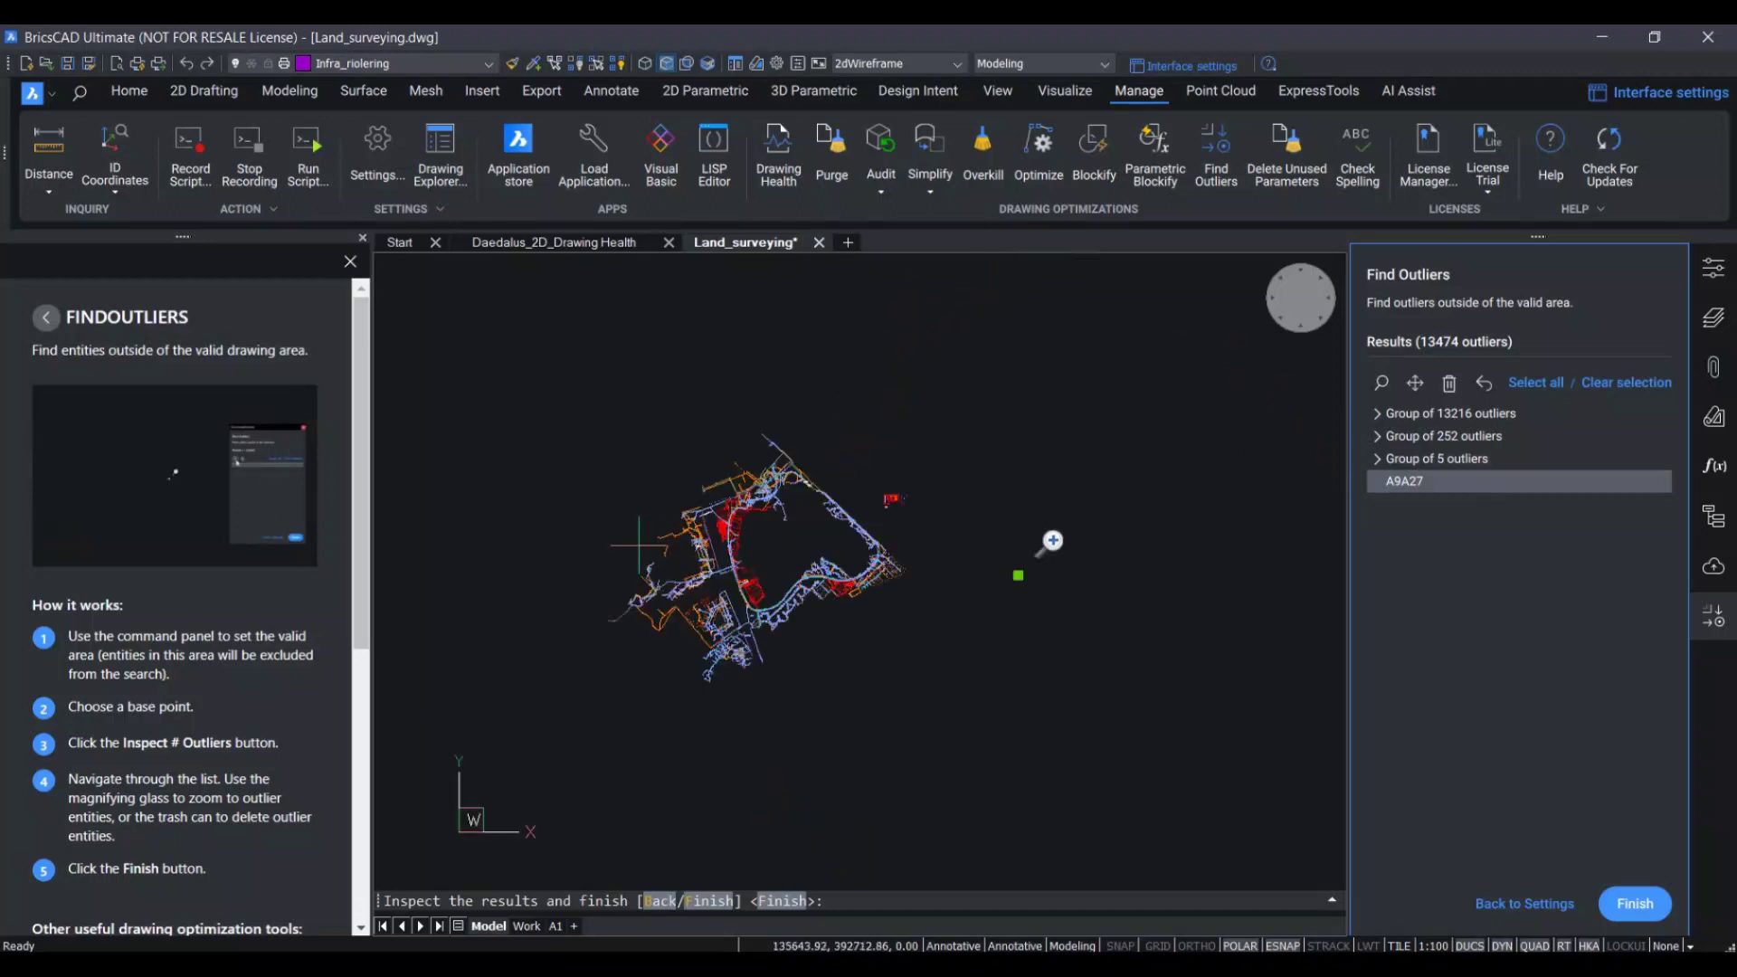
click(1487, 416)
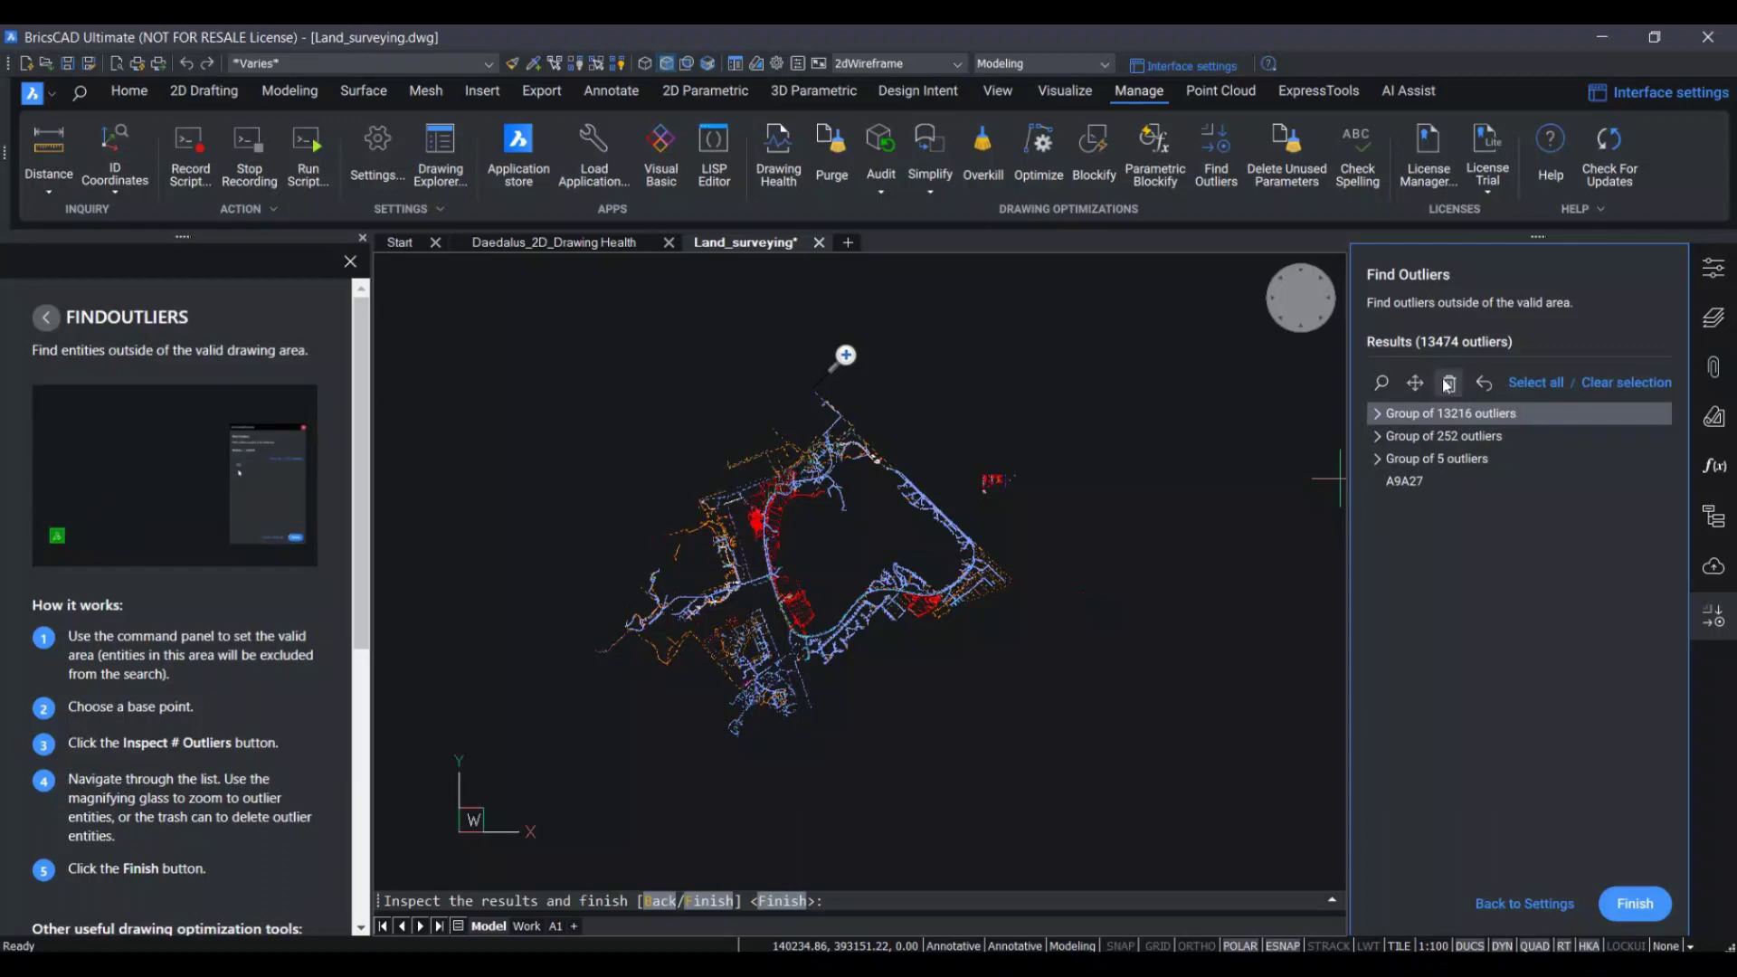
Move the 13216-outlier group to the valid region origin and bring the survey drawing into view.
click(1419, 378)
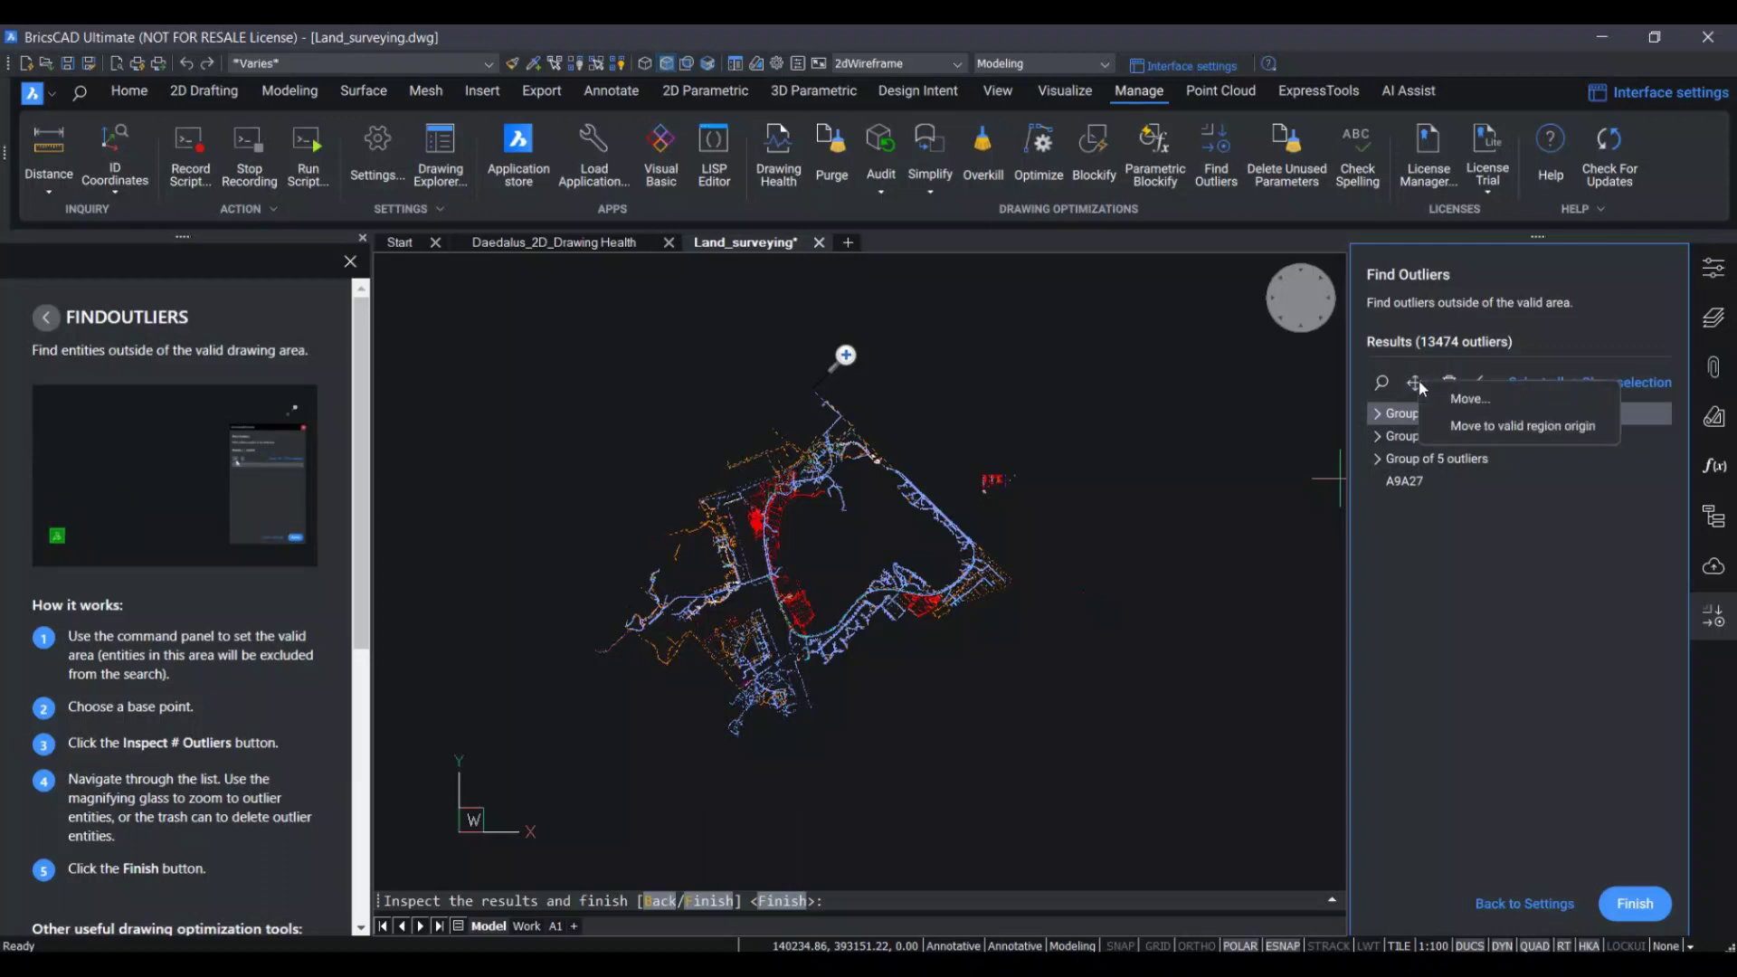
click(1575, 436)
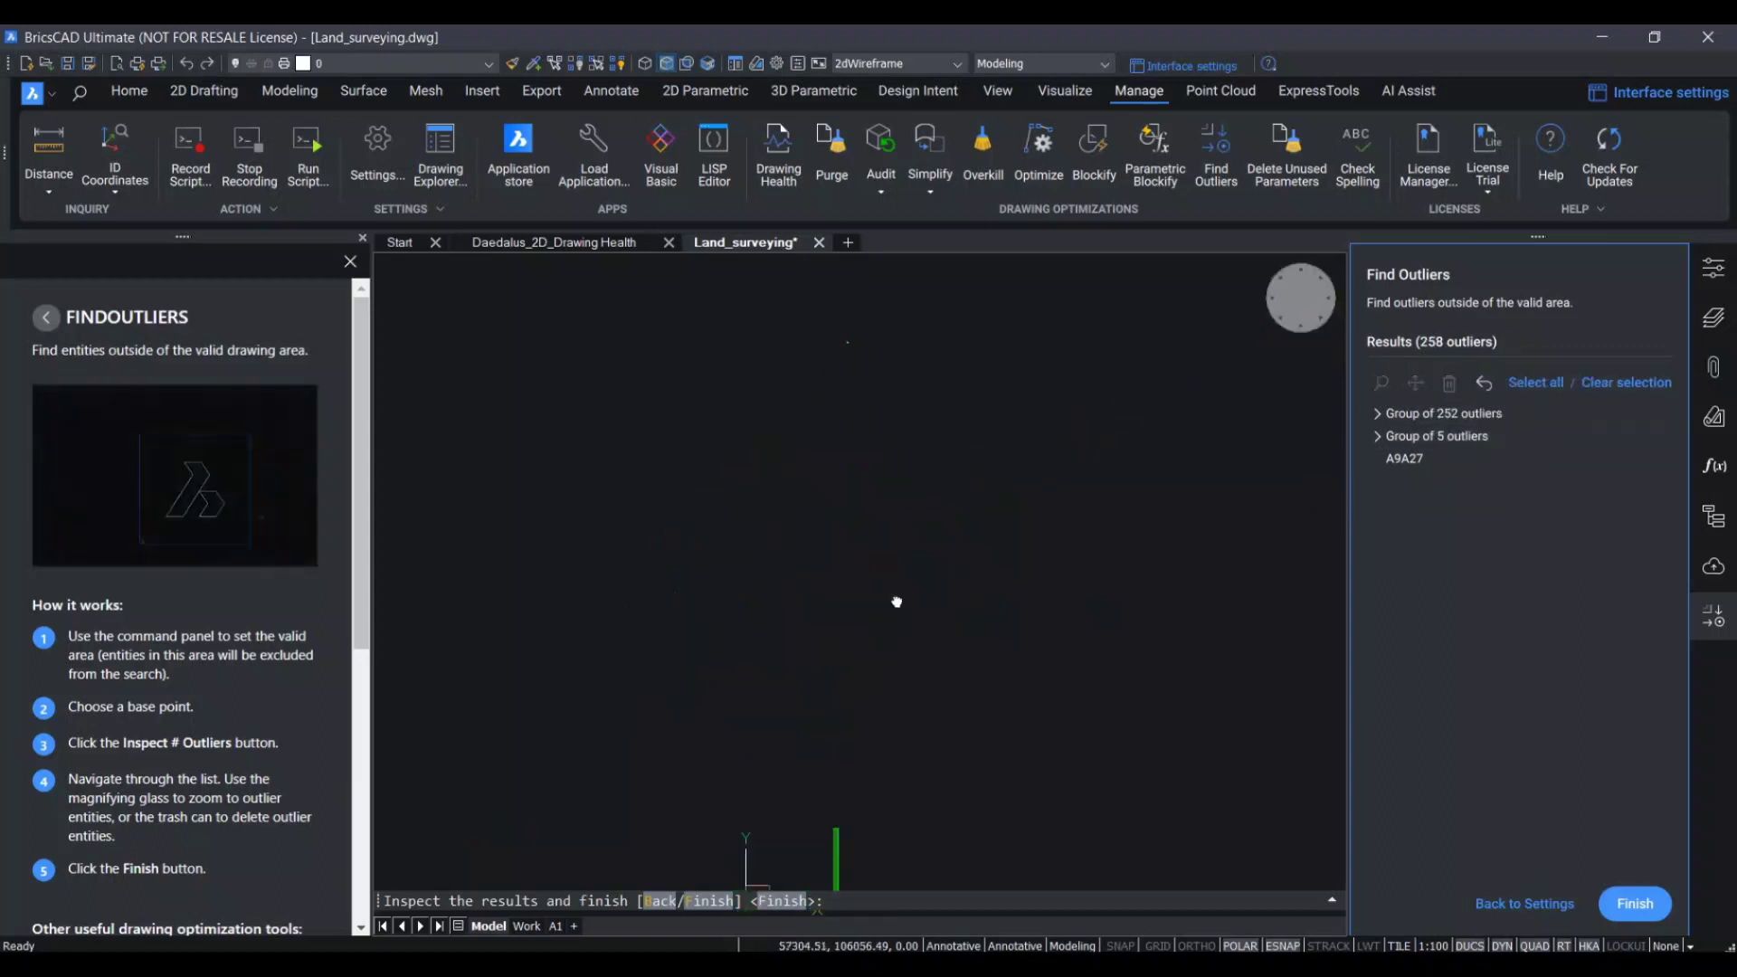
scroll(891, 477, up, 5)
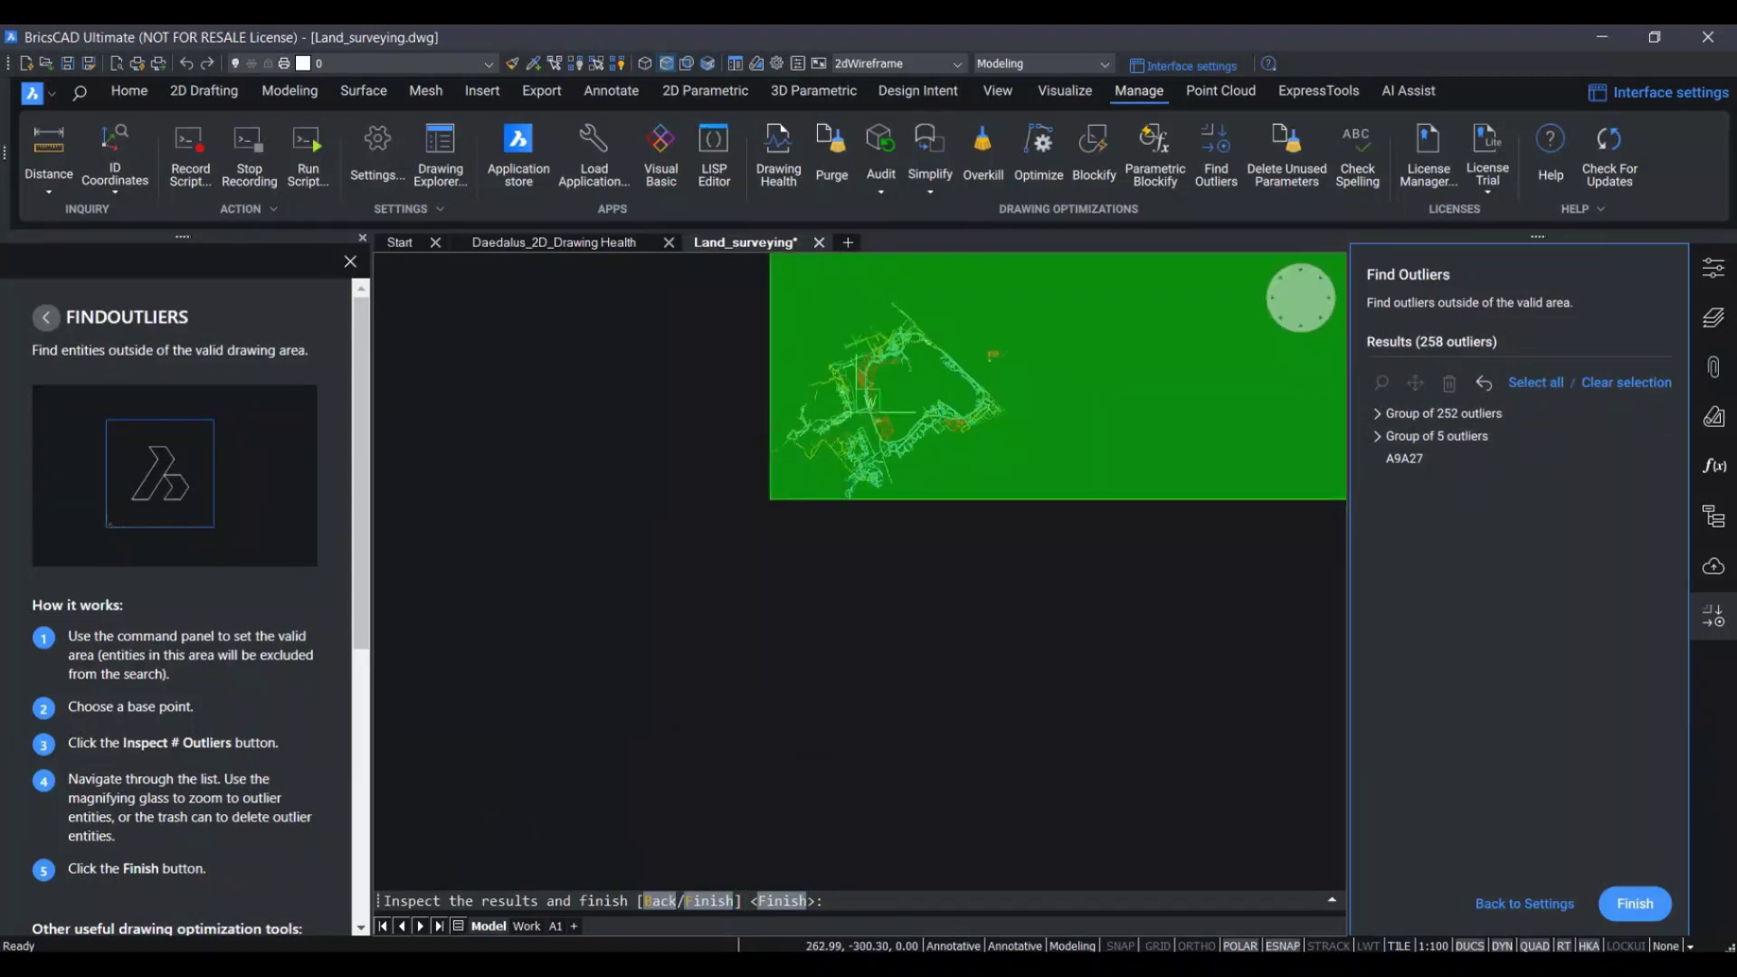
middle_drag(884, 534, 959, 556)
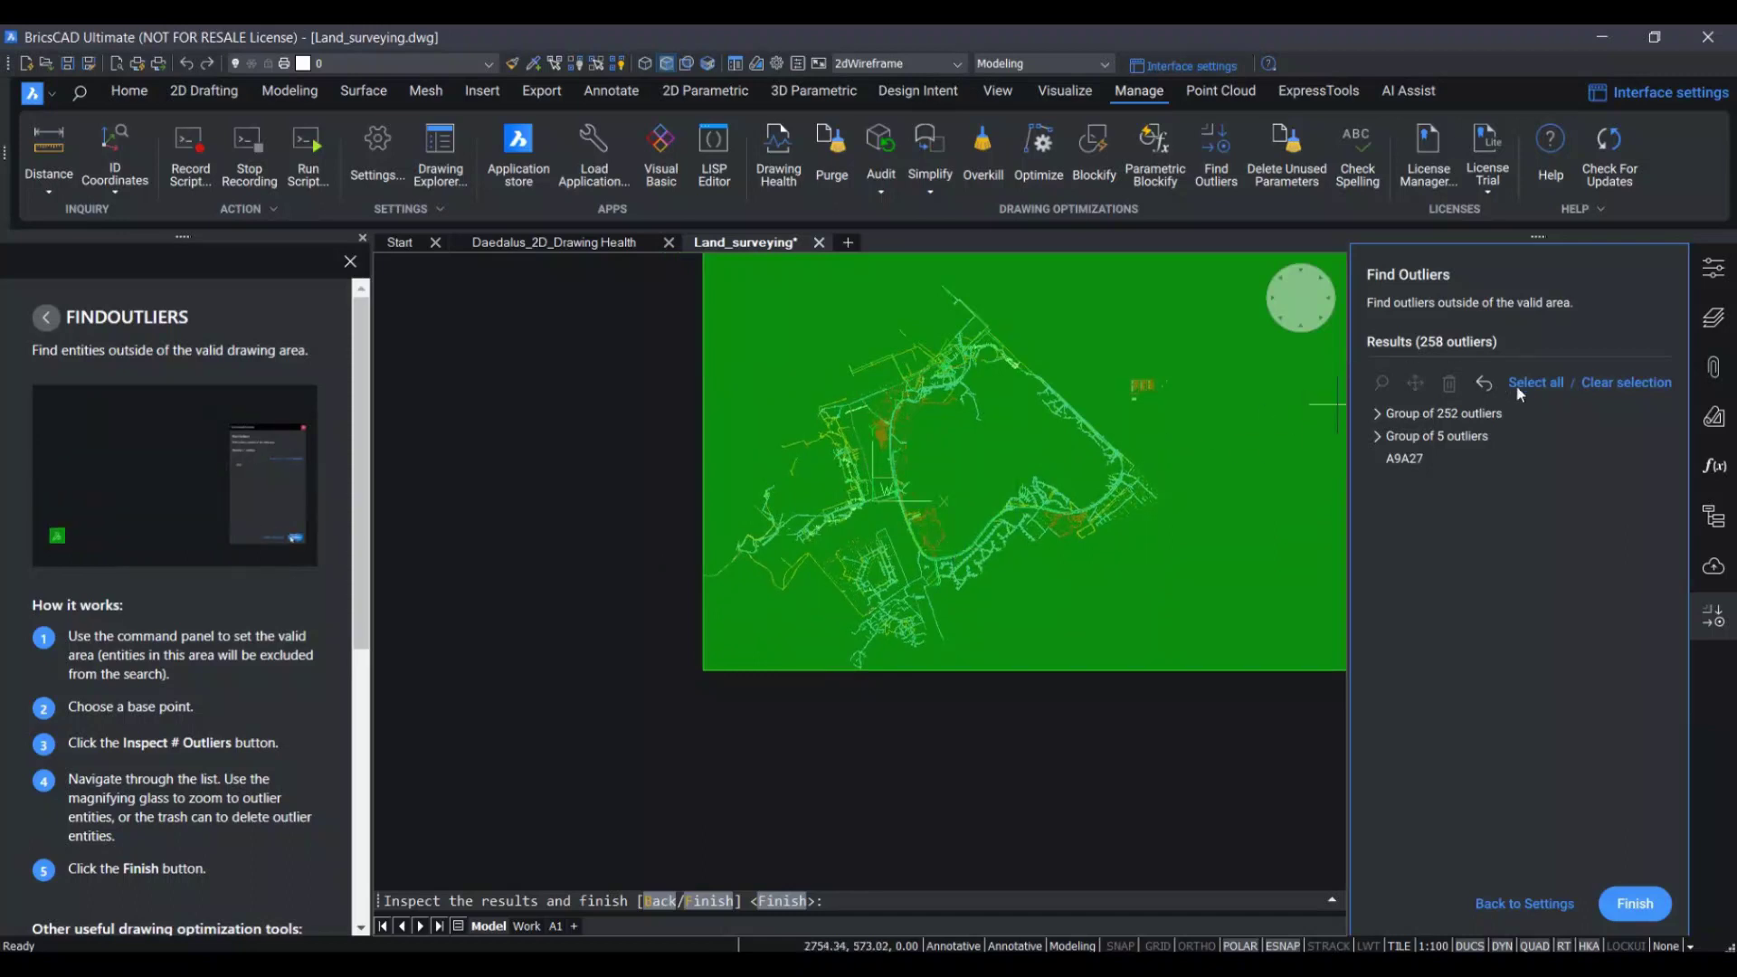
Zoom to the group of 5 outliers and delete it.
right_click(1490, 433)
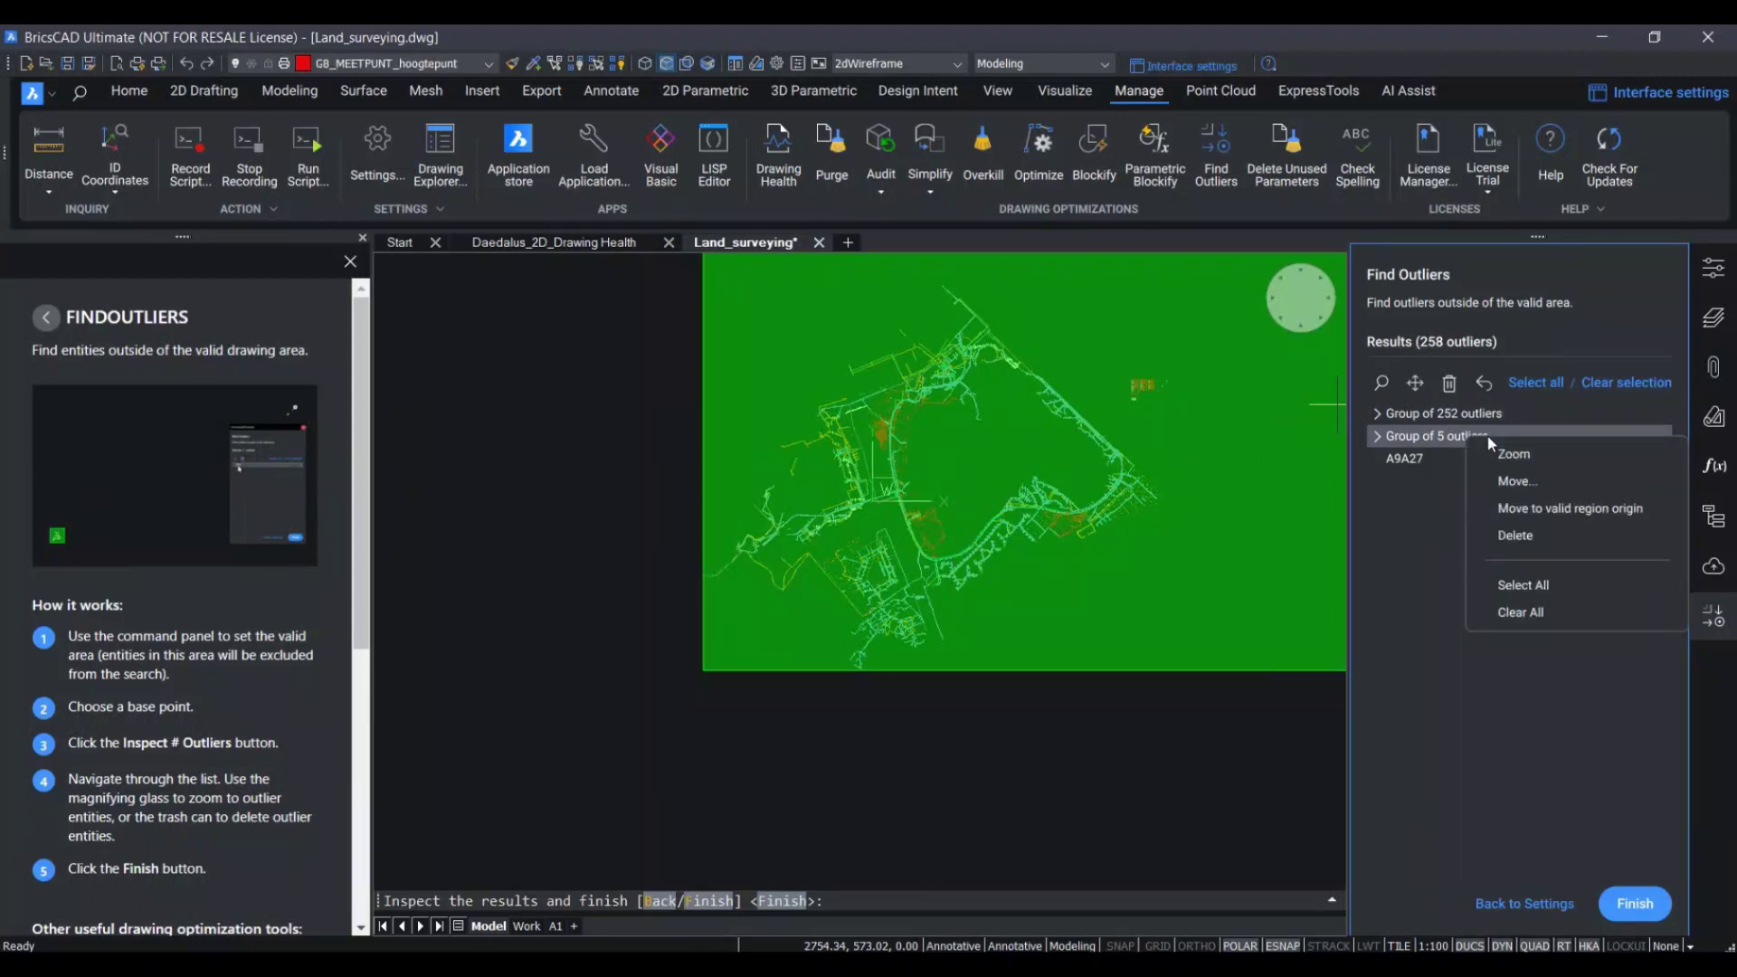
click(1540, 450)
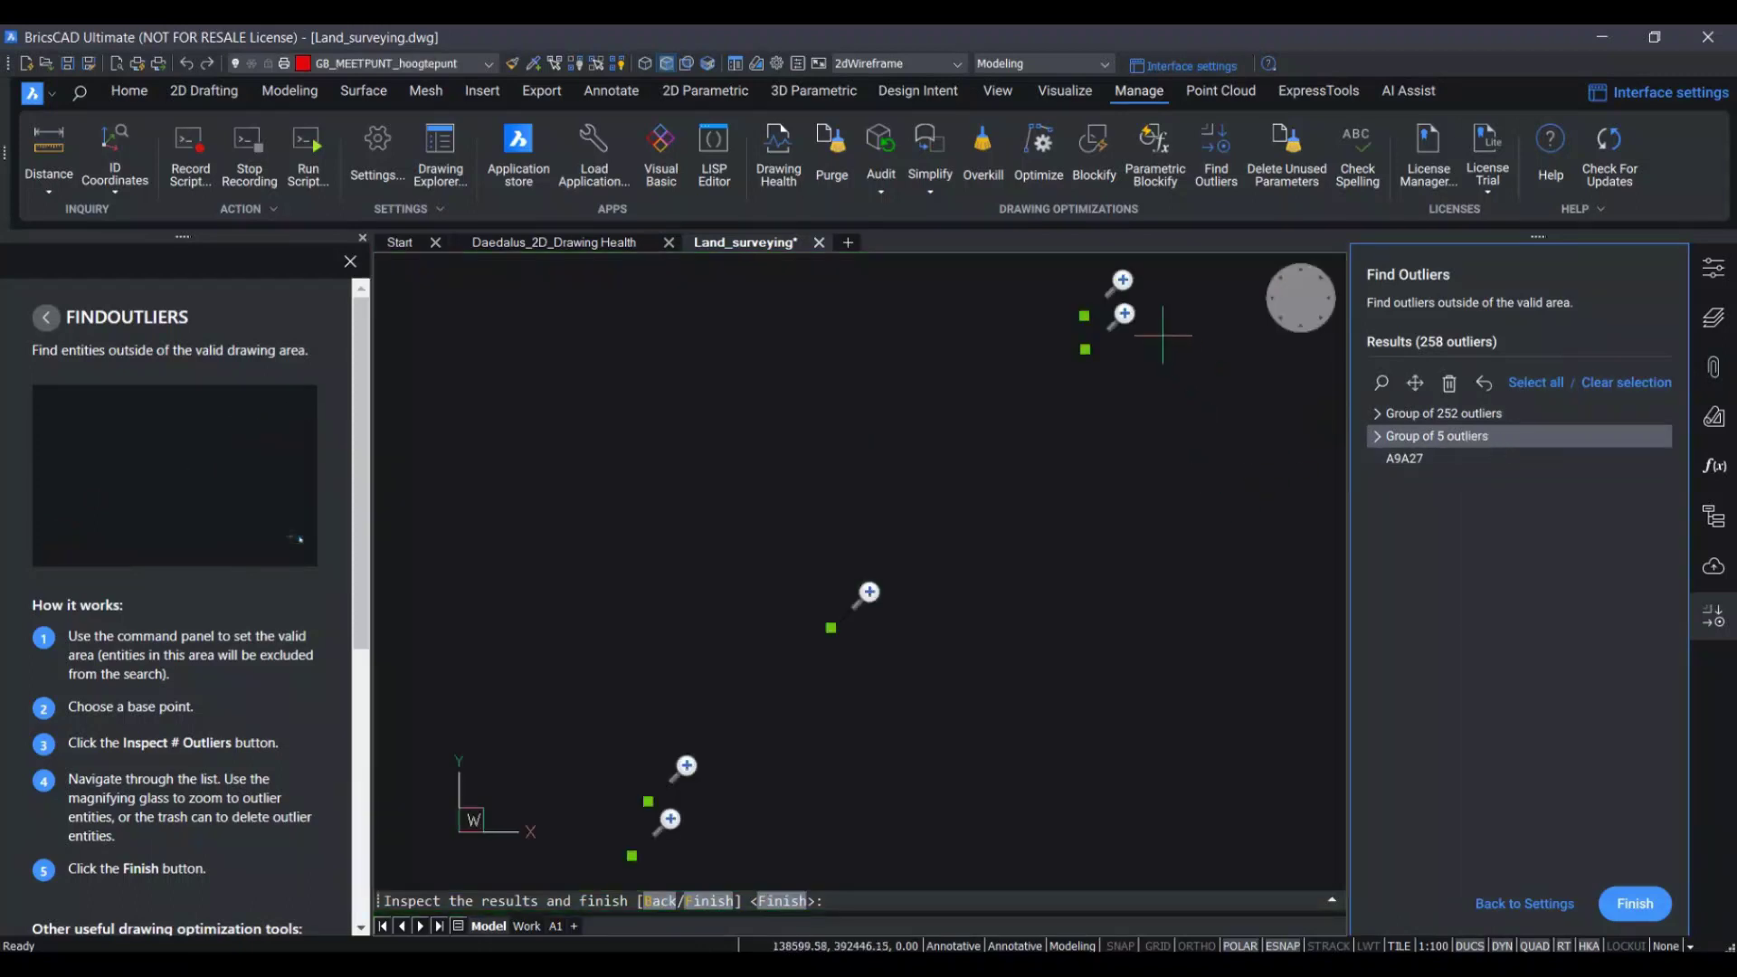
click(1124, 316)
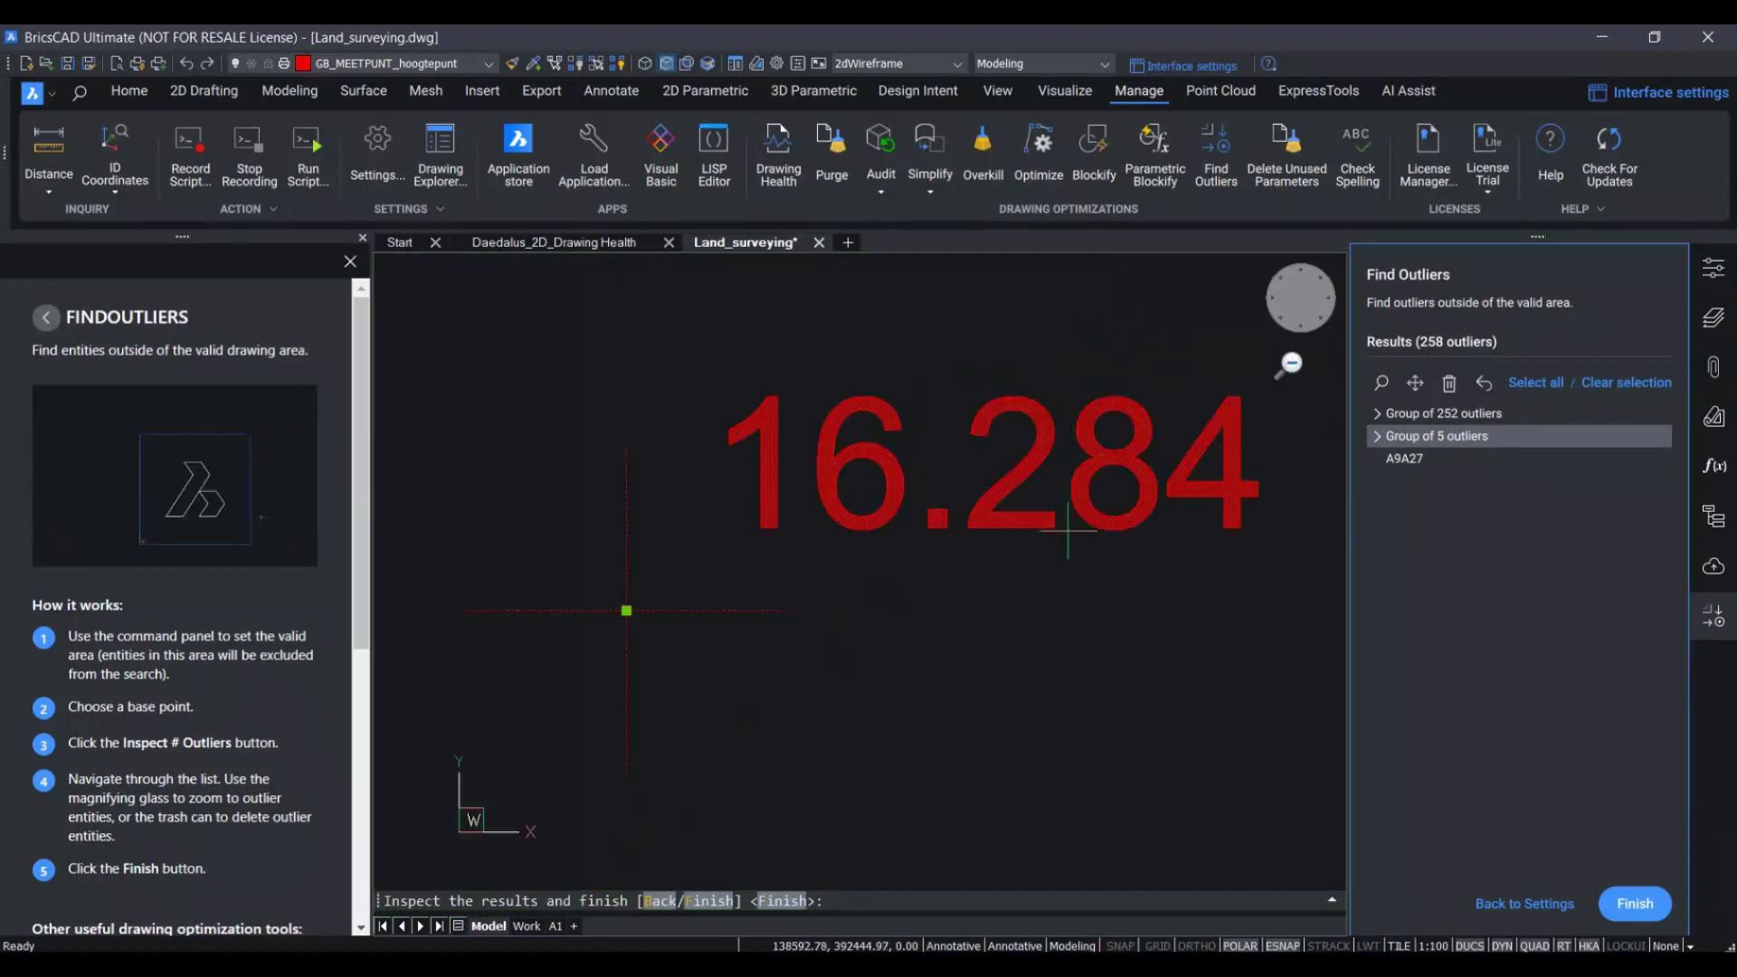
scroll(1068, 541, down, 5)
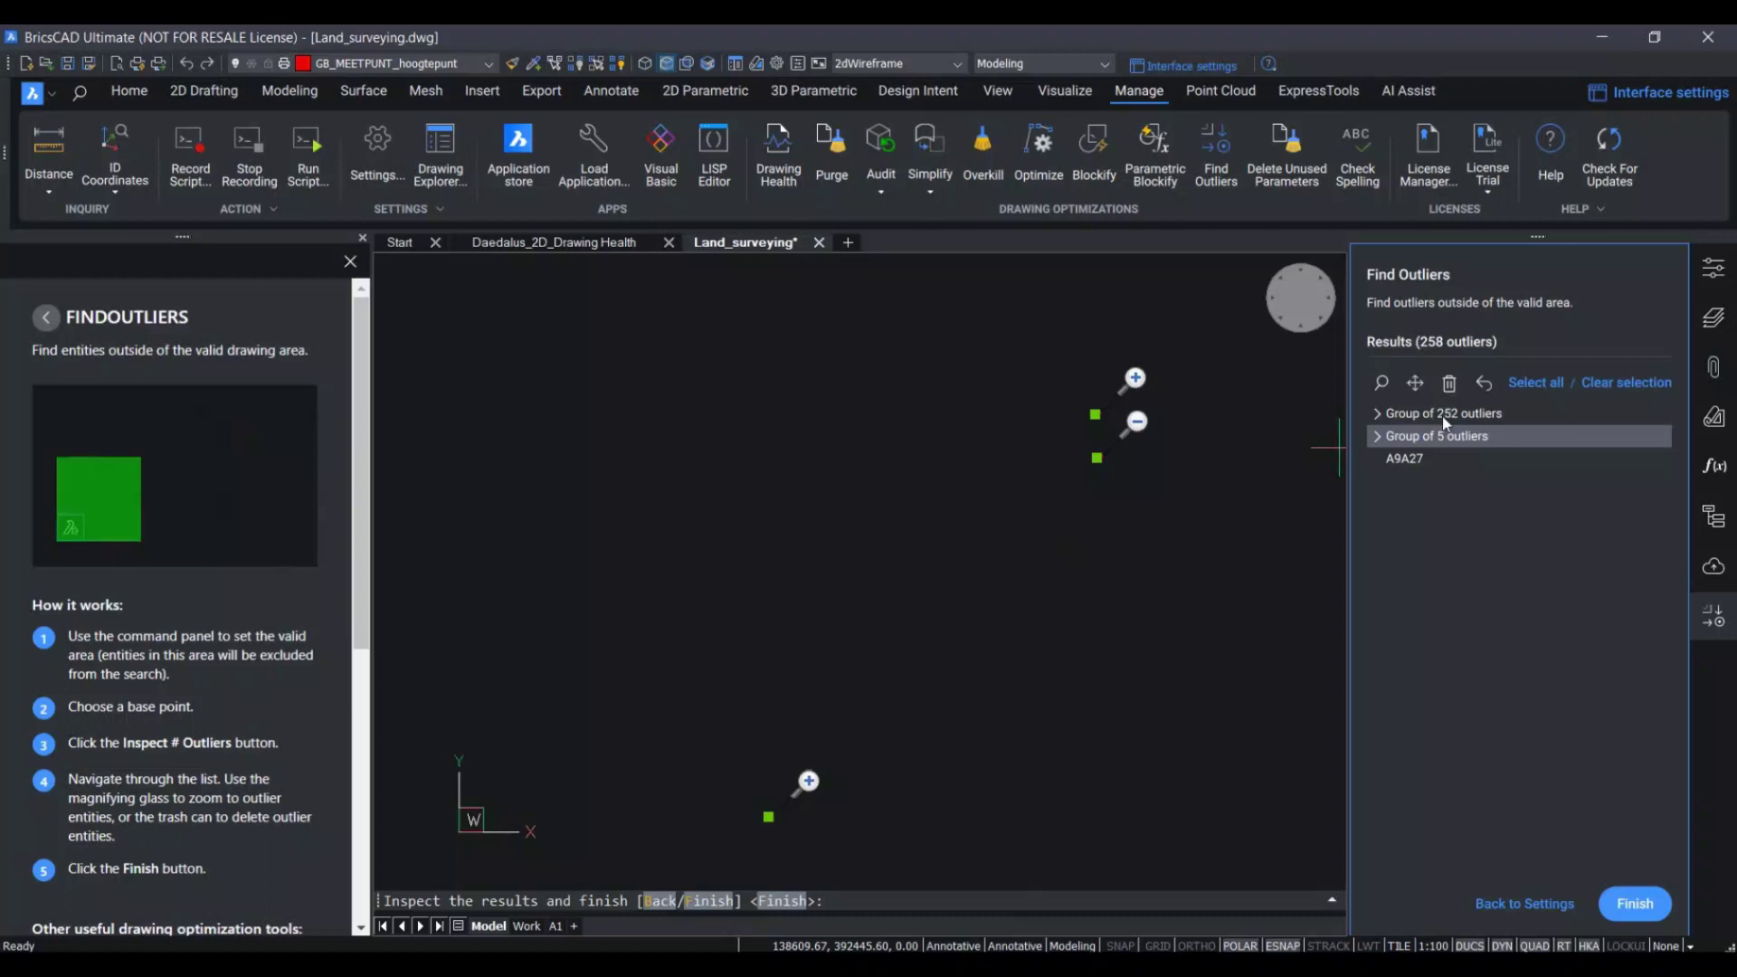
click(1449, 383)
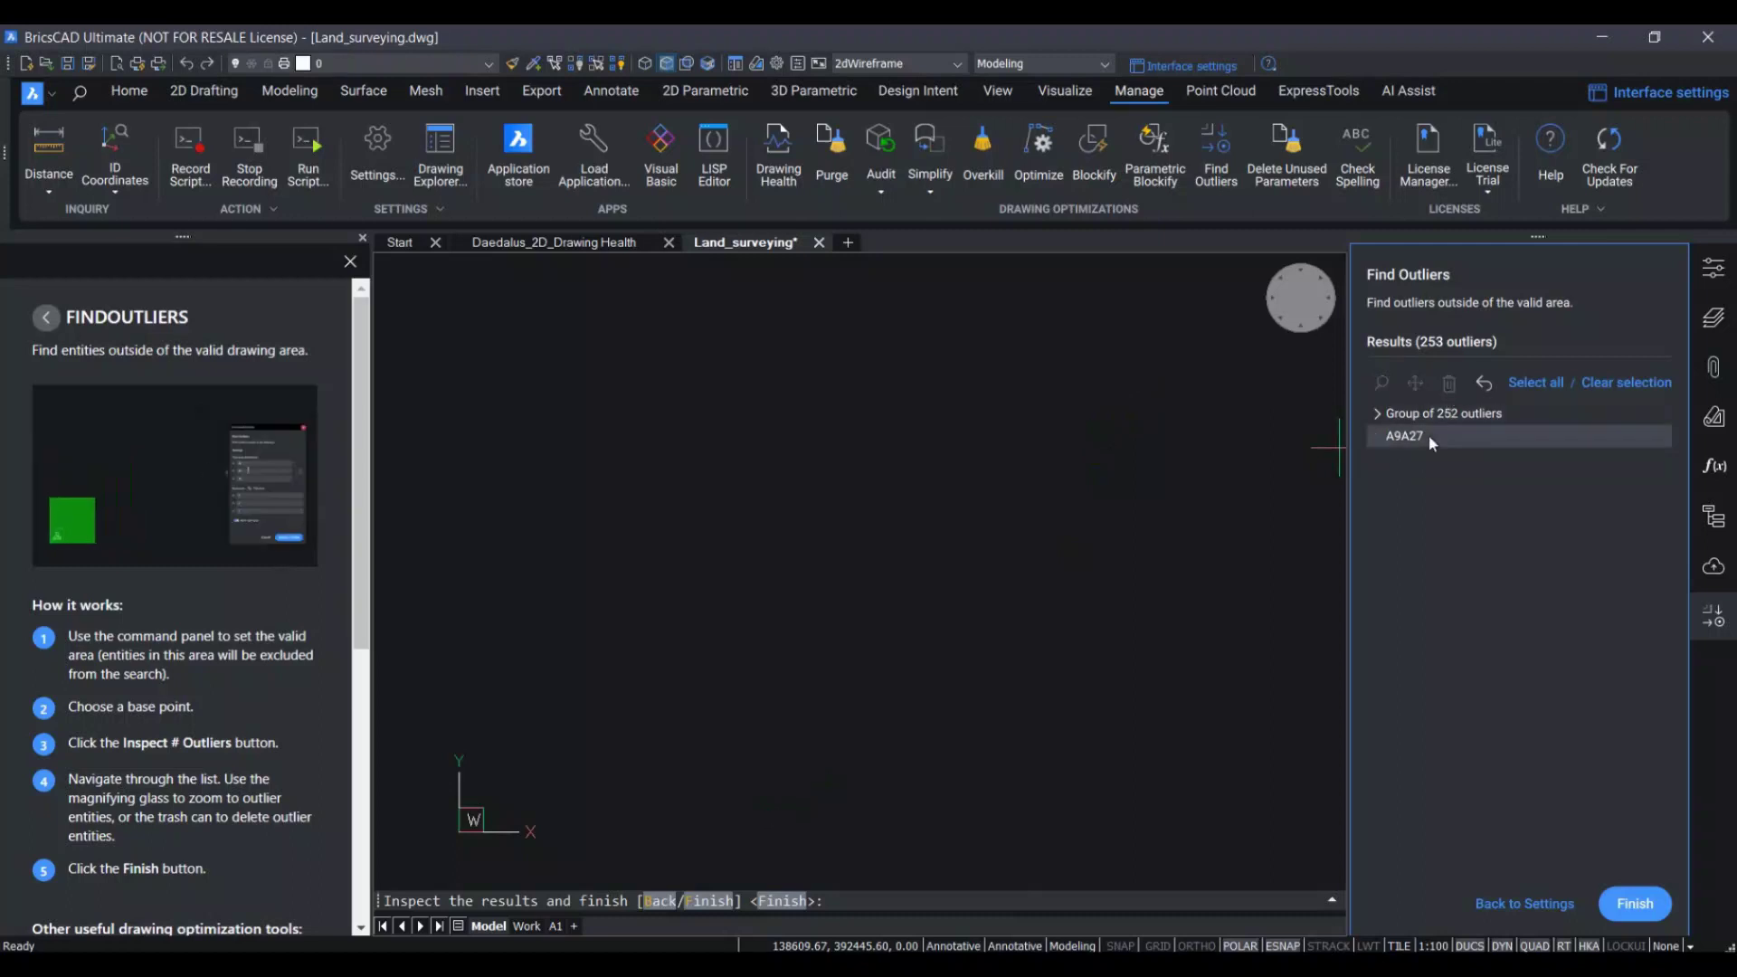
Zoom to outlier A9A27 and delete it.
right_click(1458, 442)
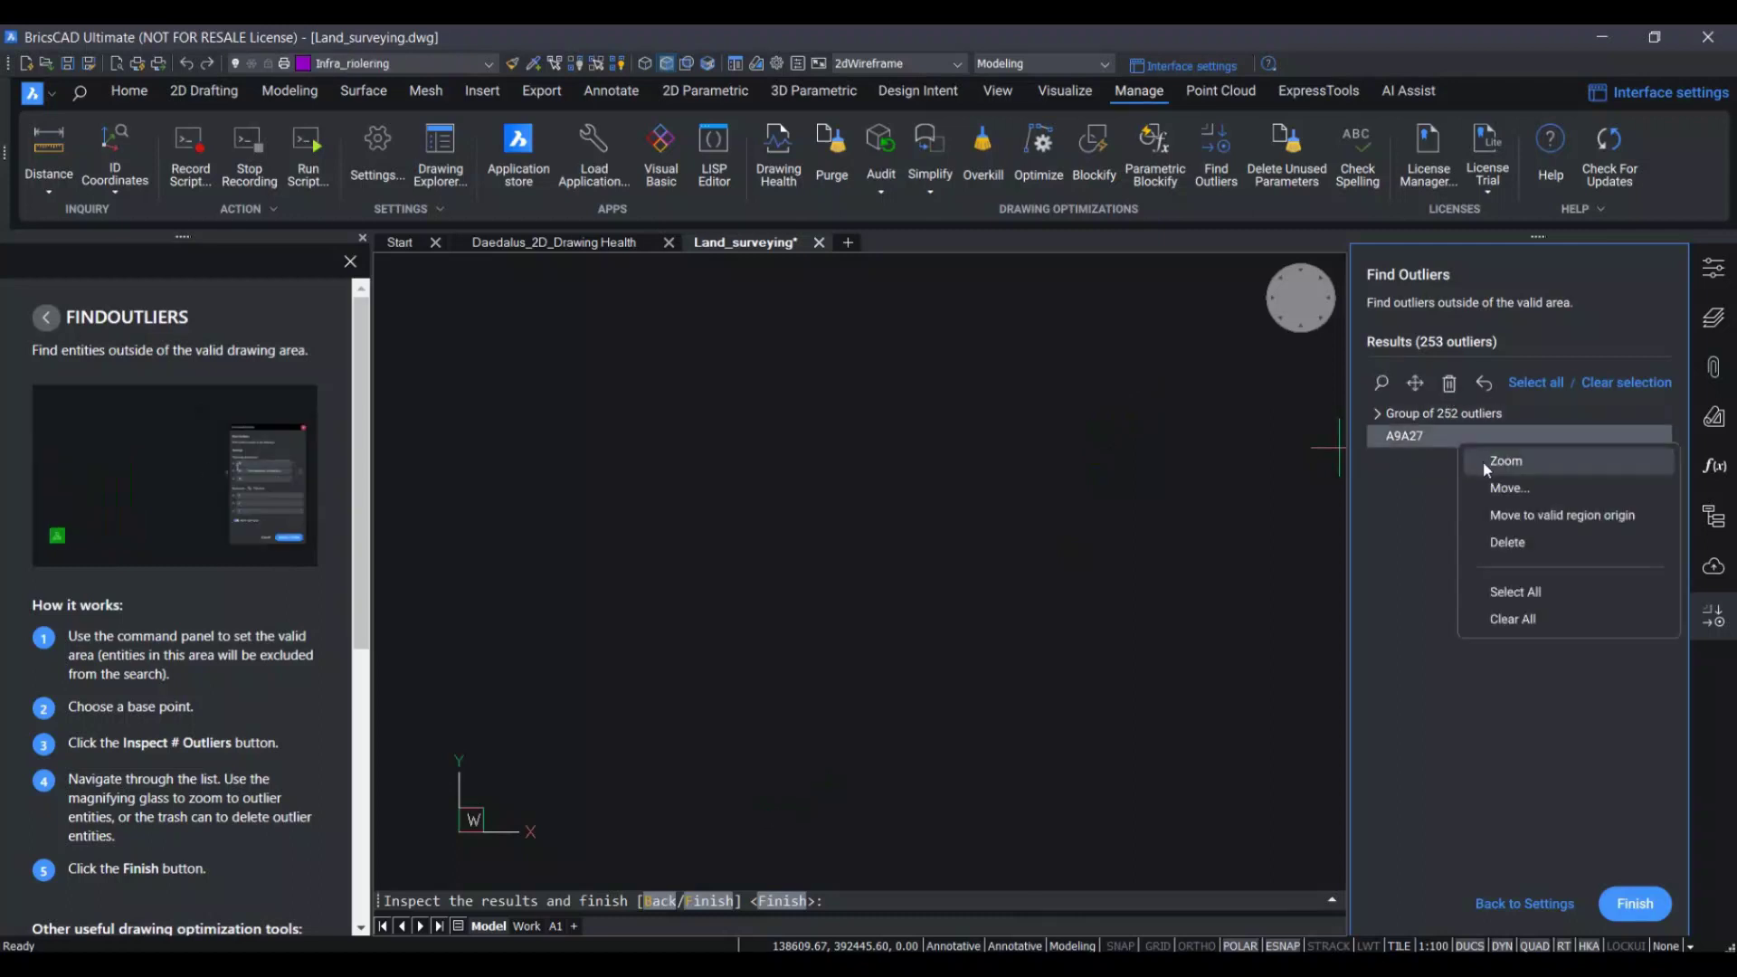
click(1505, 460)
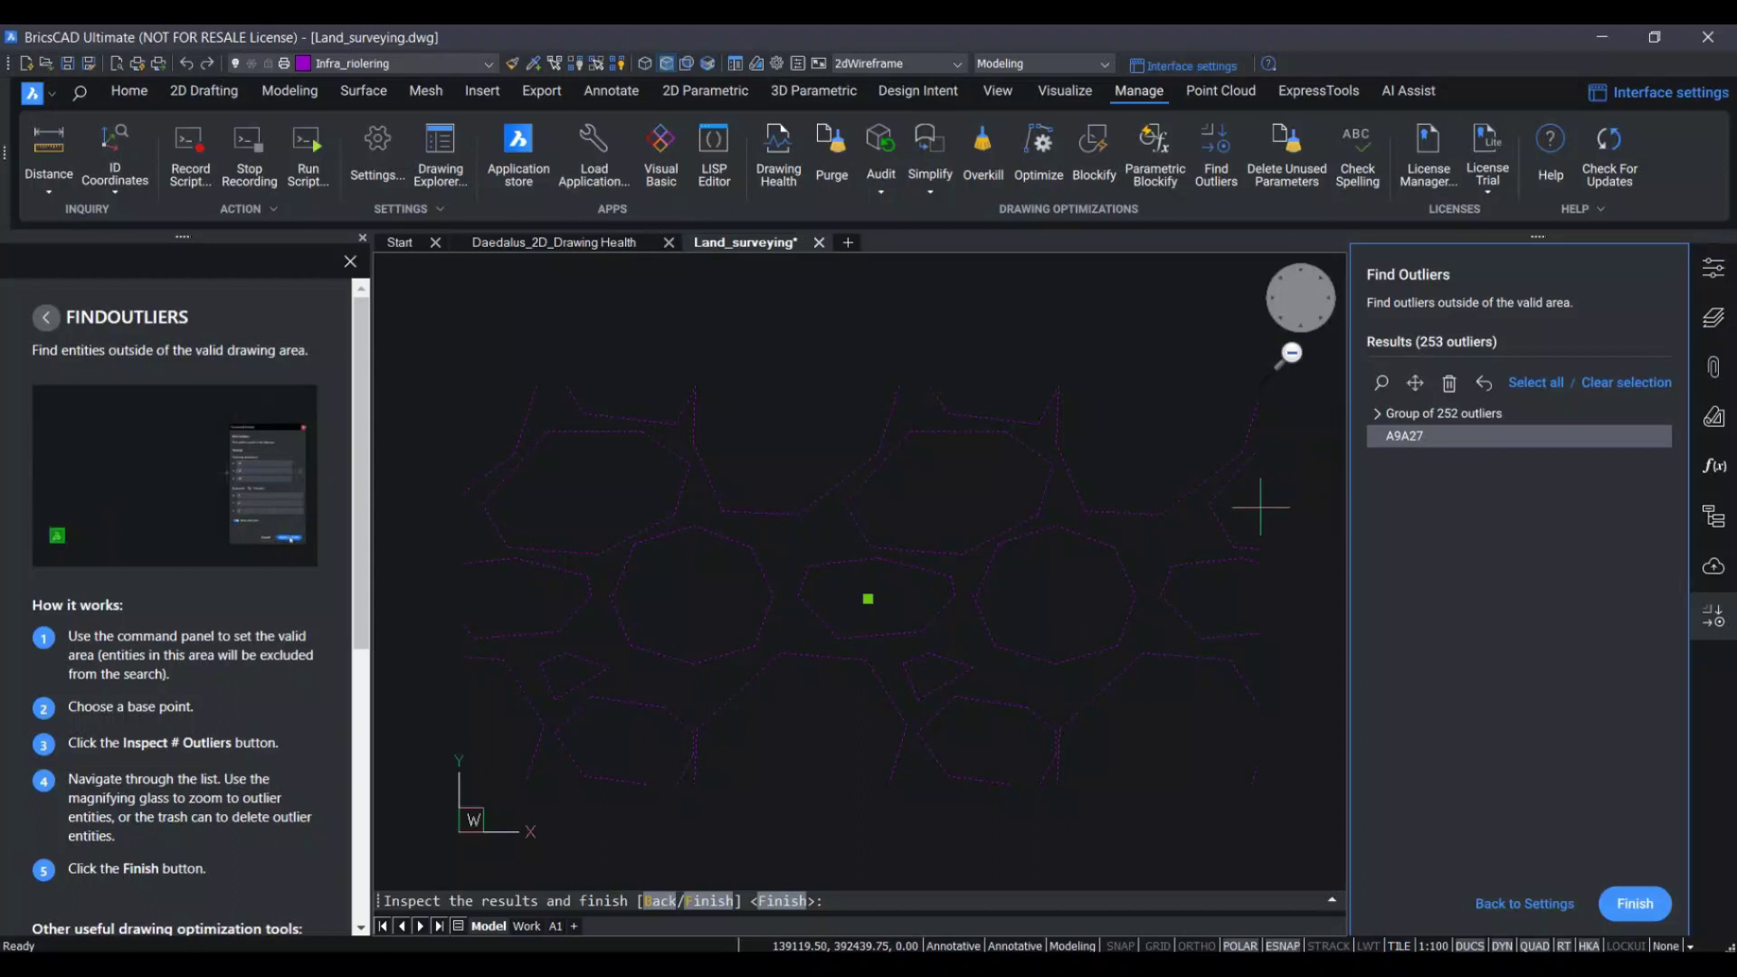
click(1449, 384)
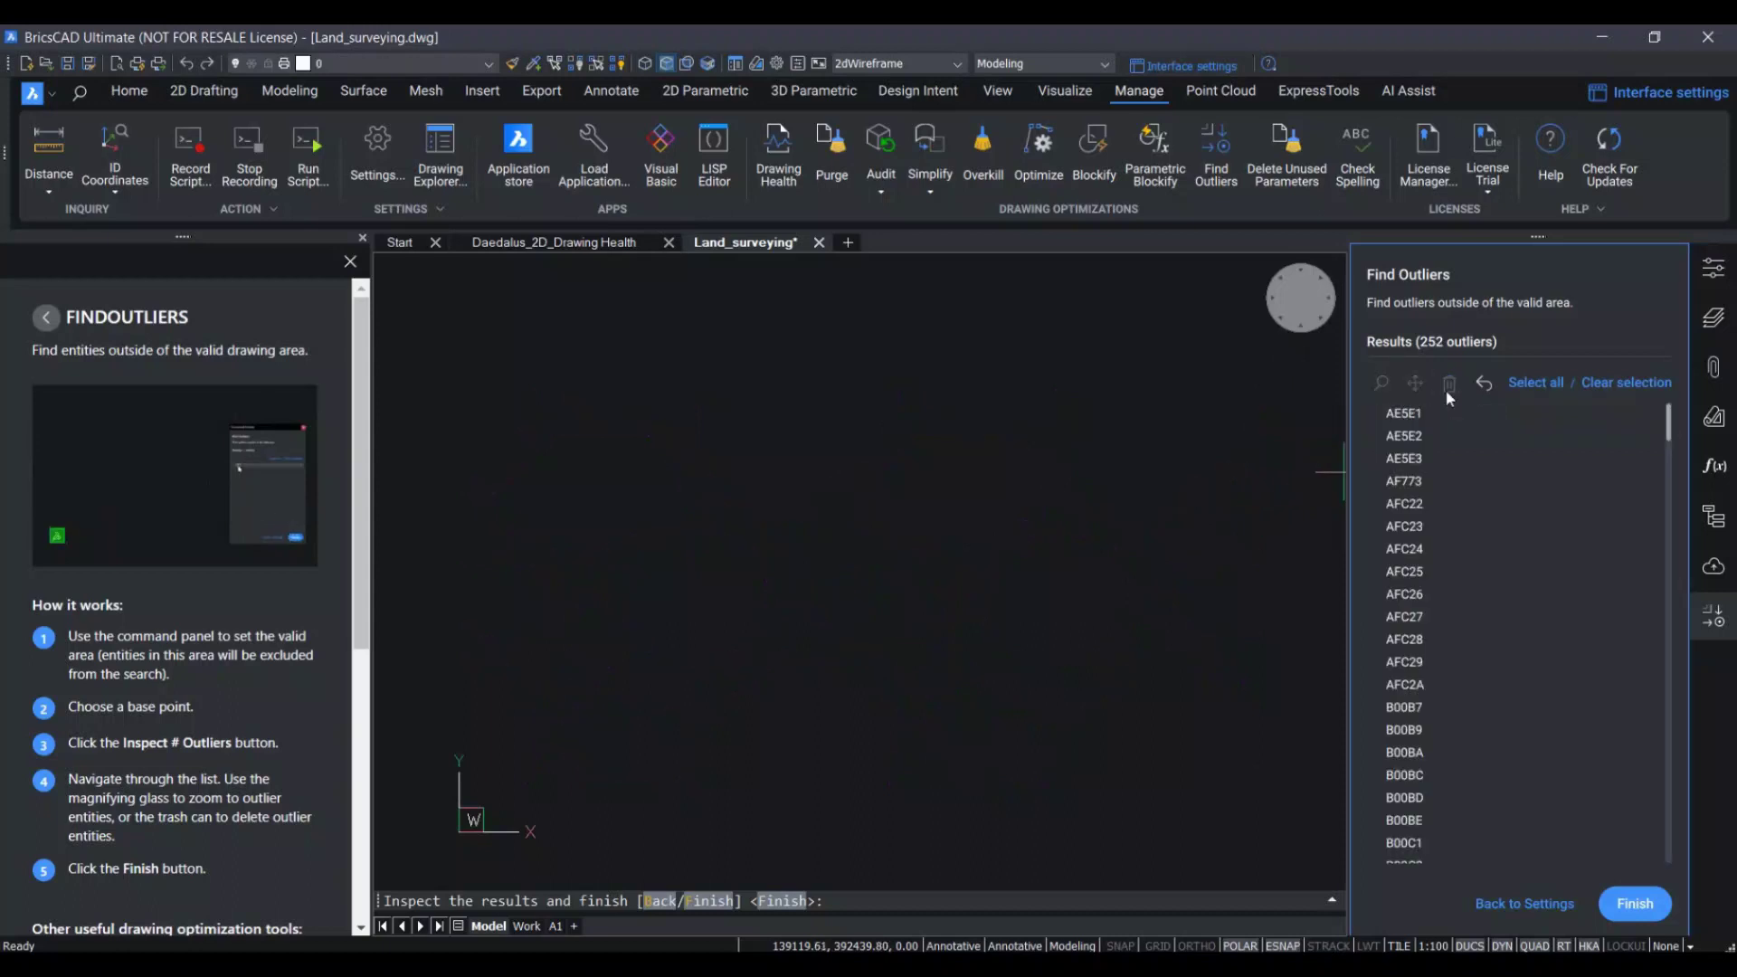
Select all 252 remaining outliers.
click(1527, 382)
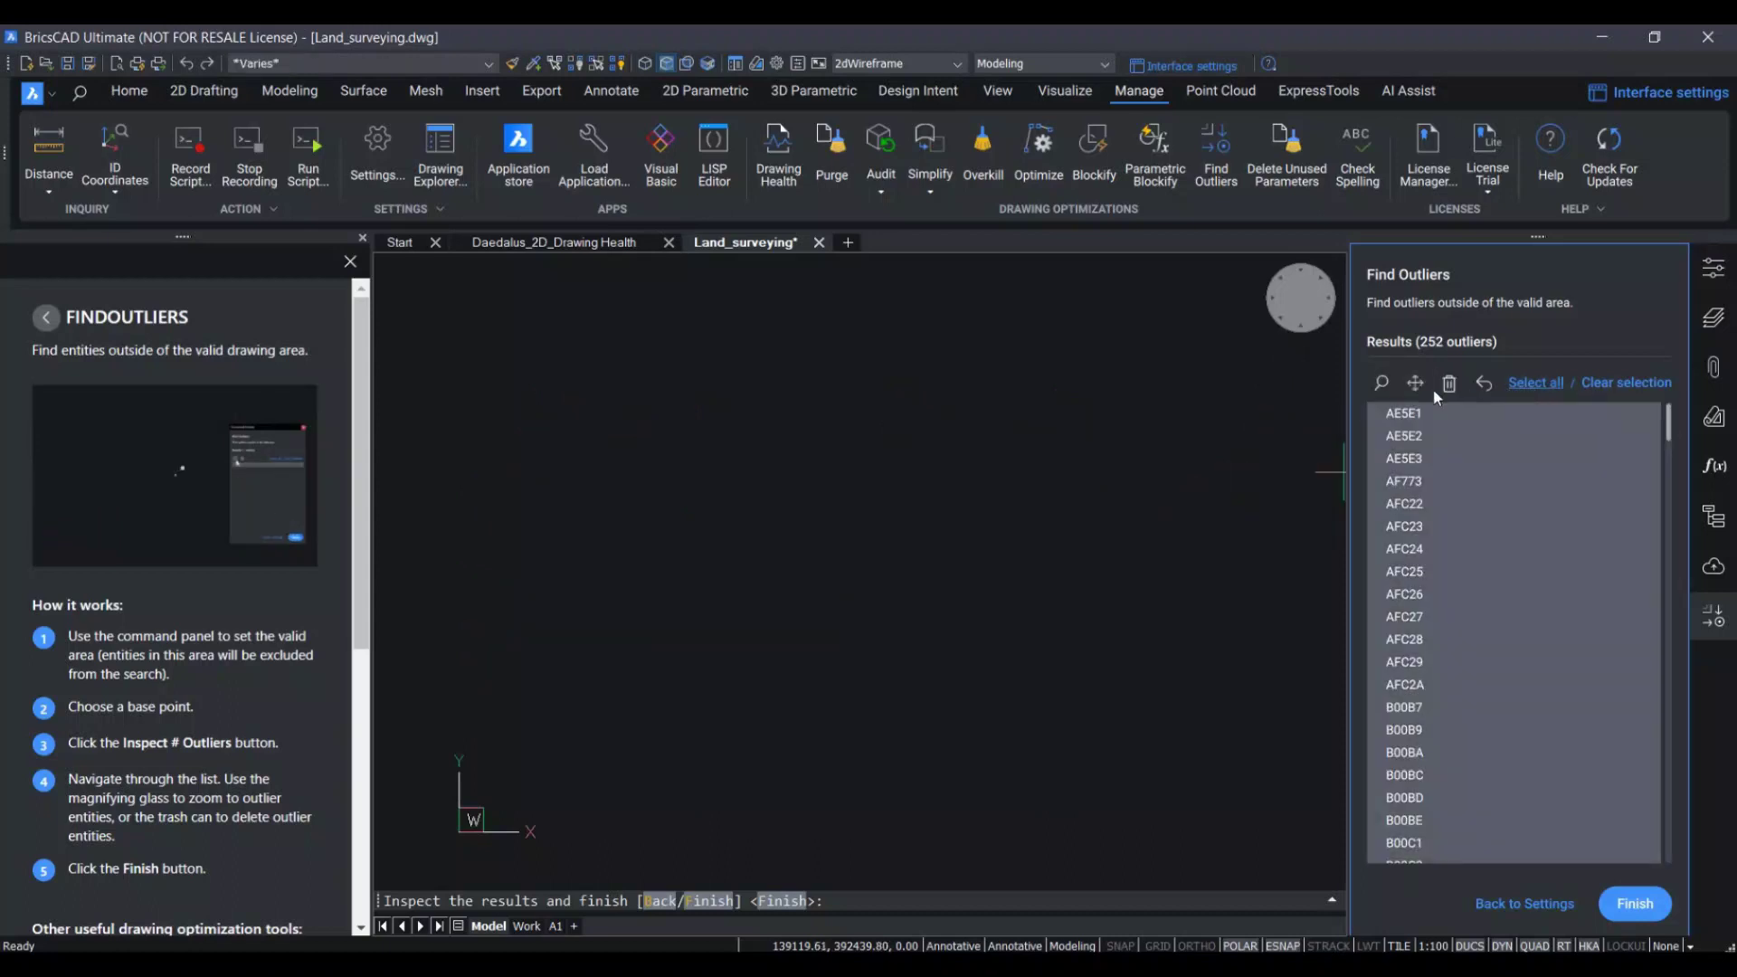
click(1382, 384)
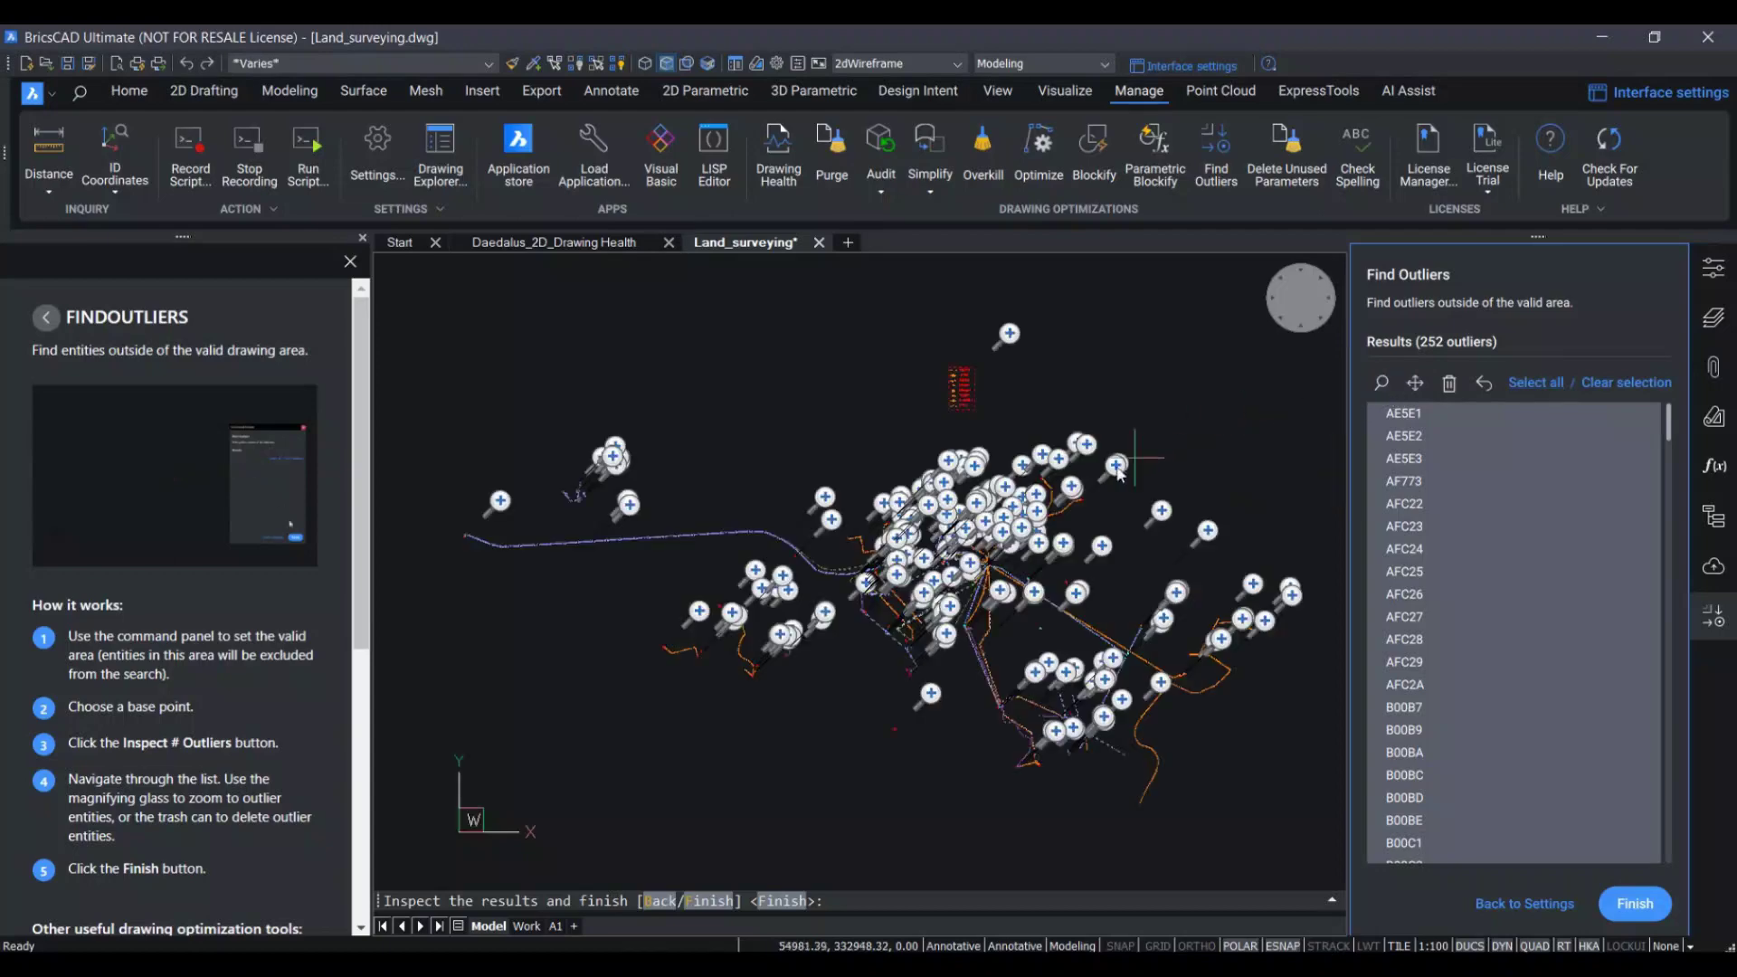
scroll(1115, 479, down, 2)
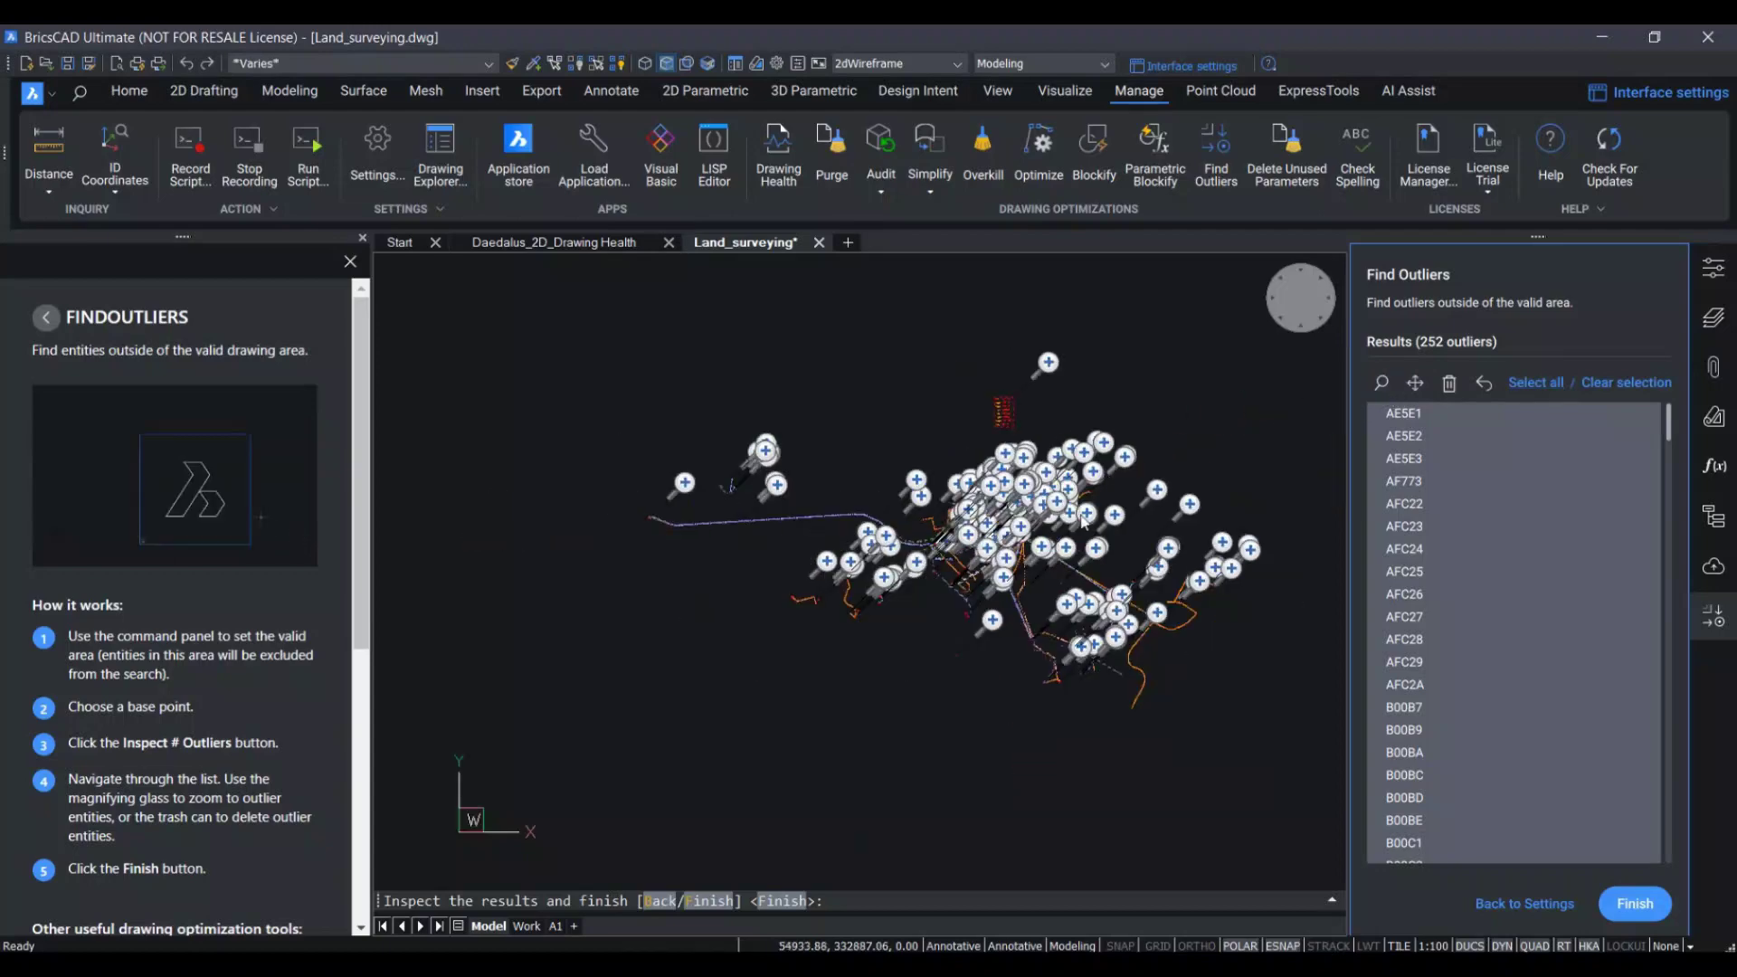
scroll(1098, 624, up, 2)
scroll(1098, 625, up, 2)
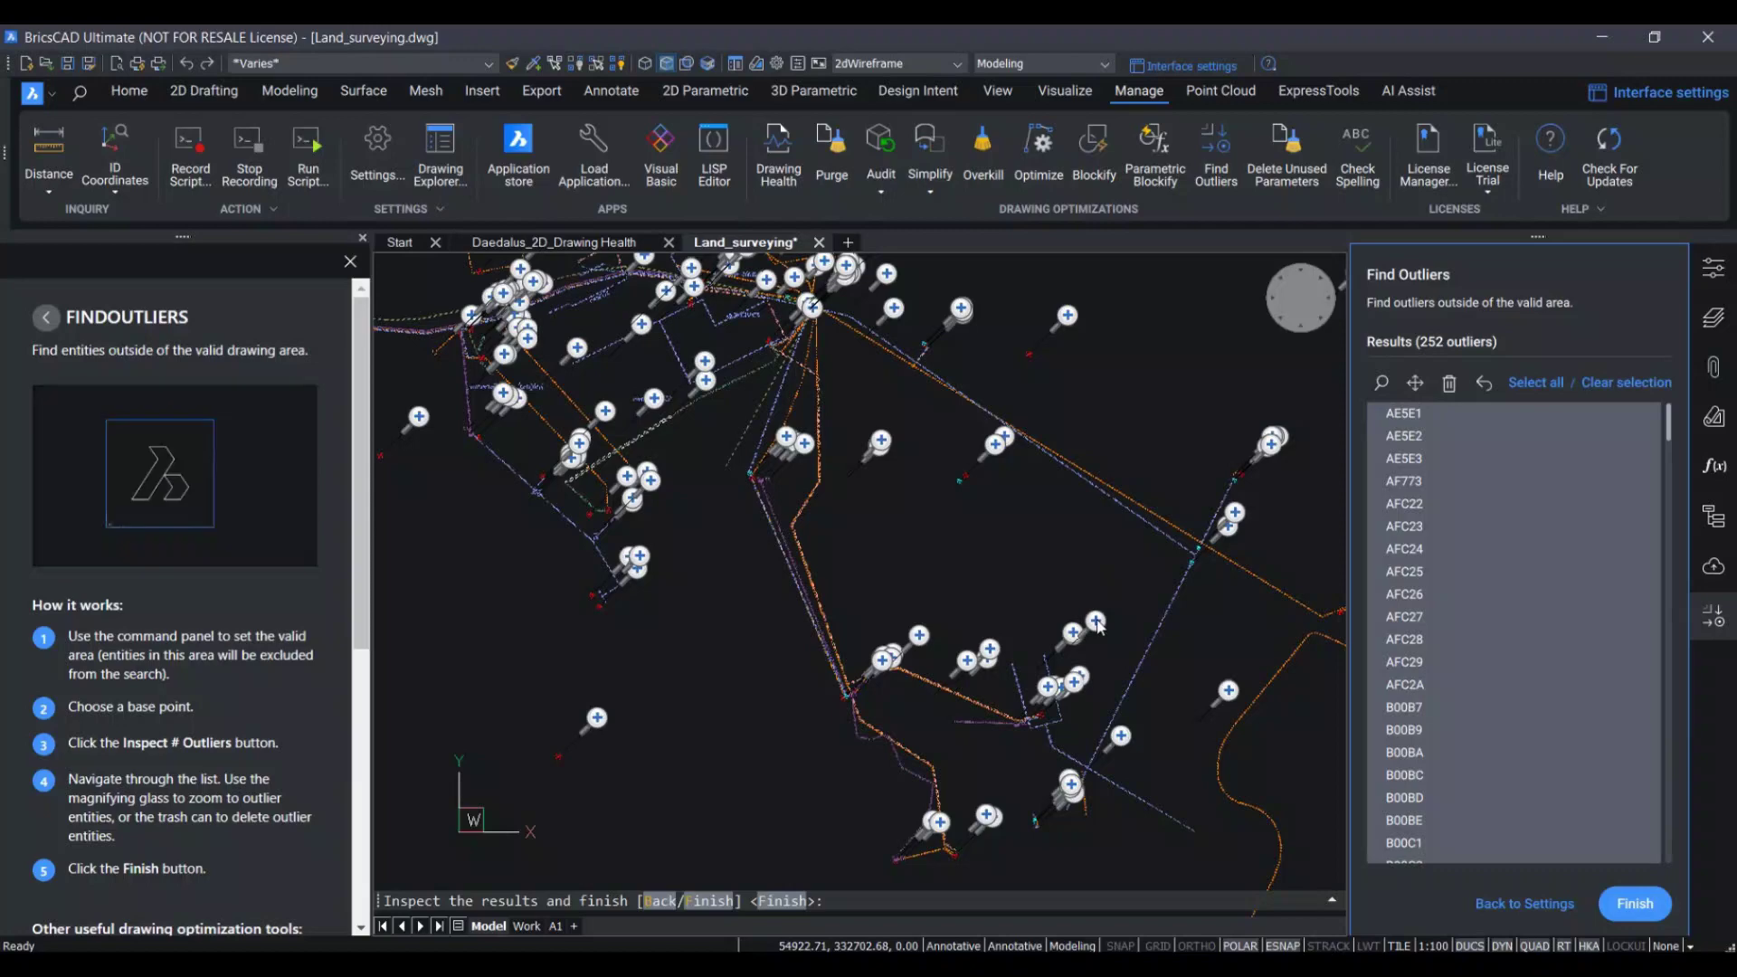
scroll(1098, 624, down, 2)
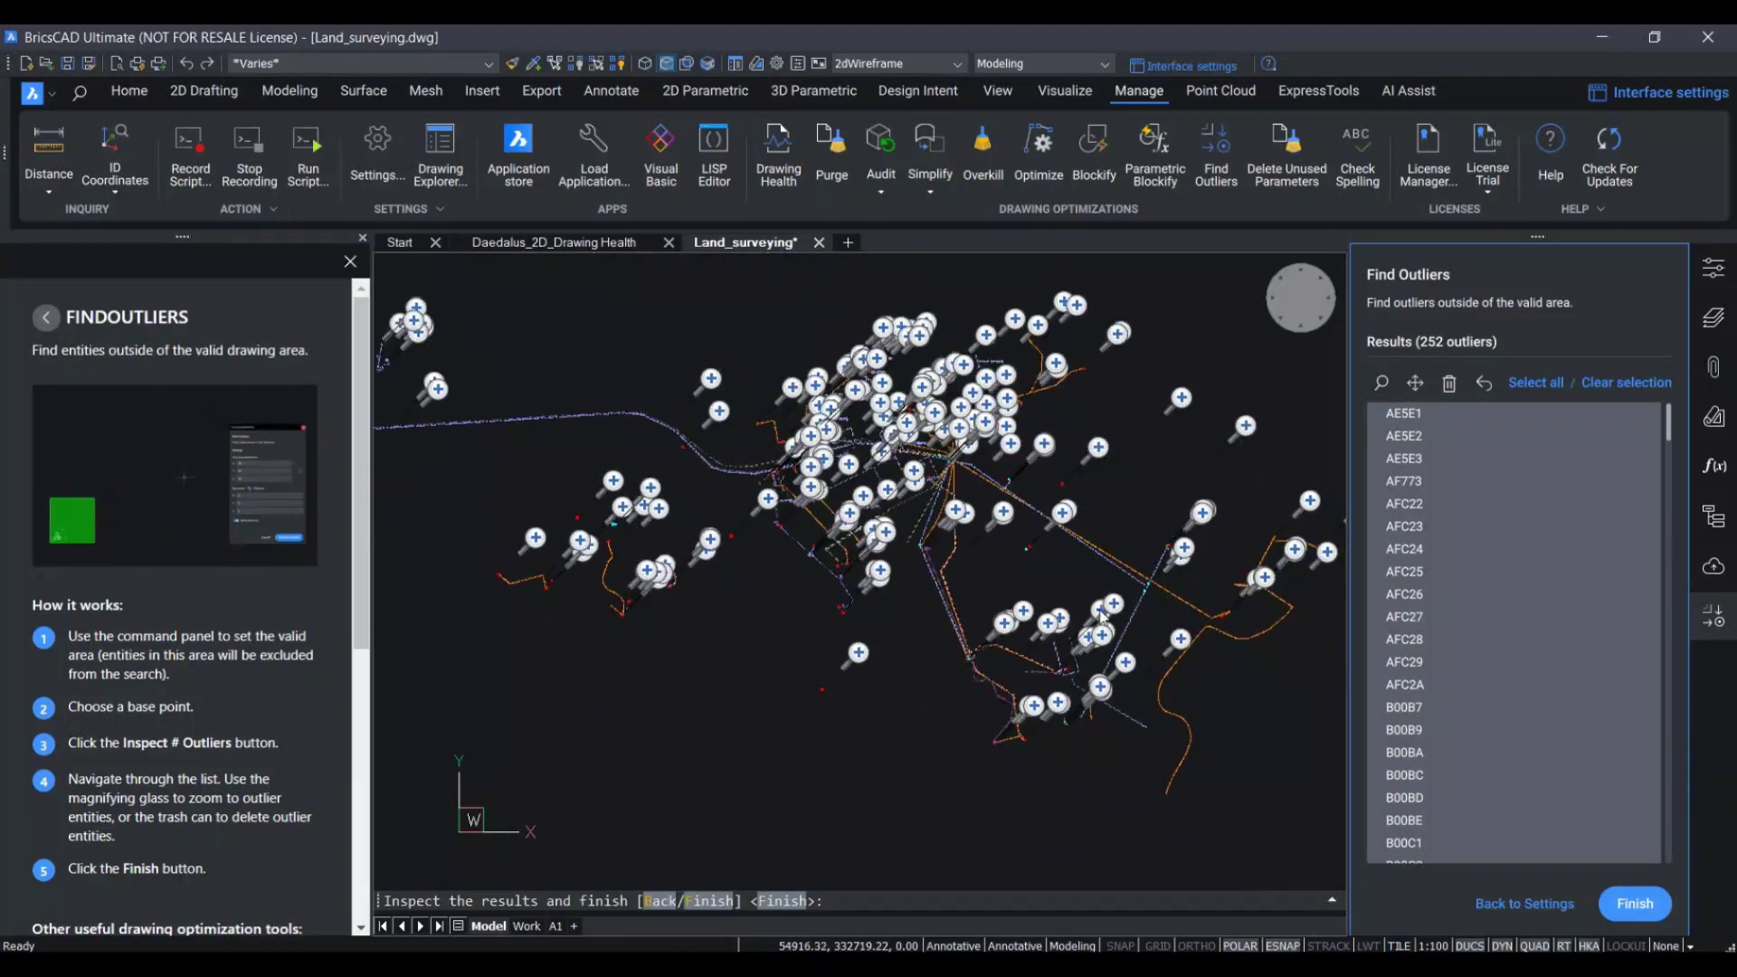
scroll(1101, 615, down, 1)
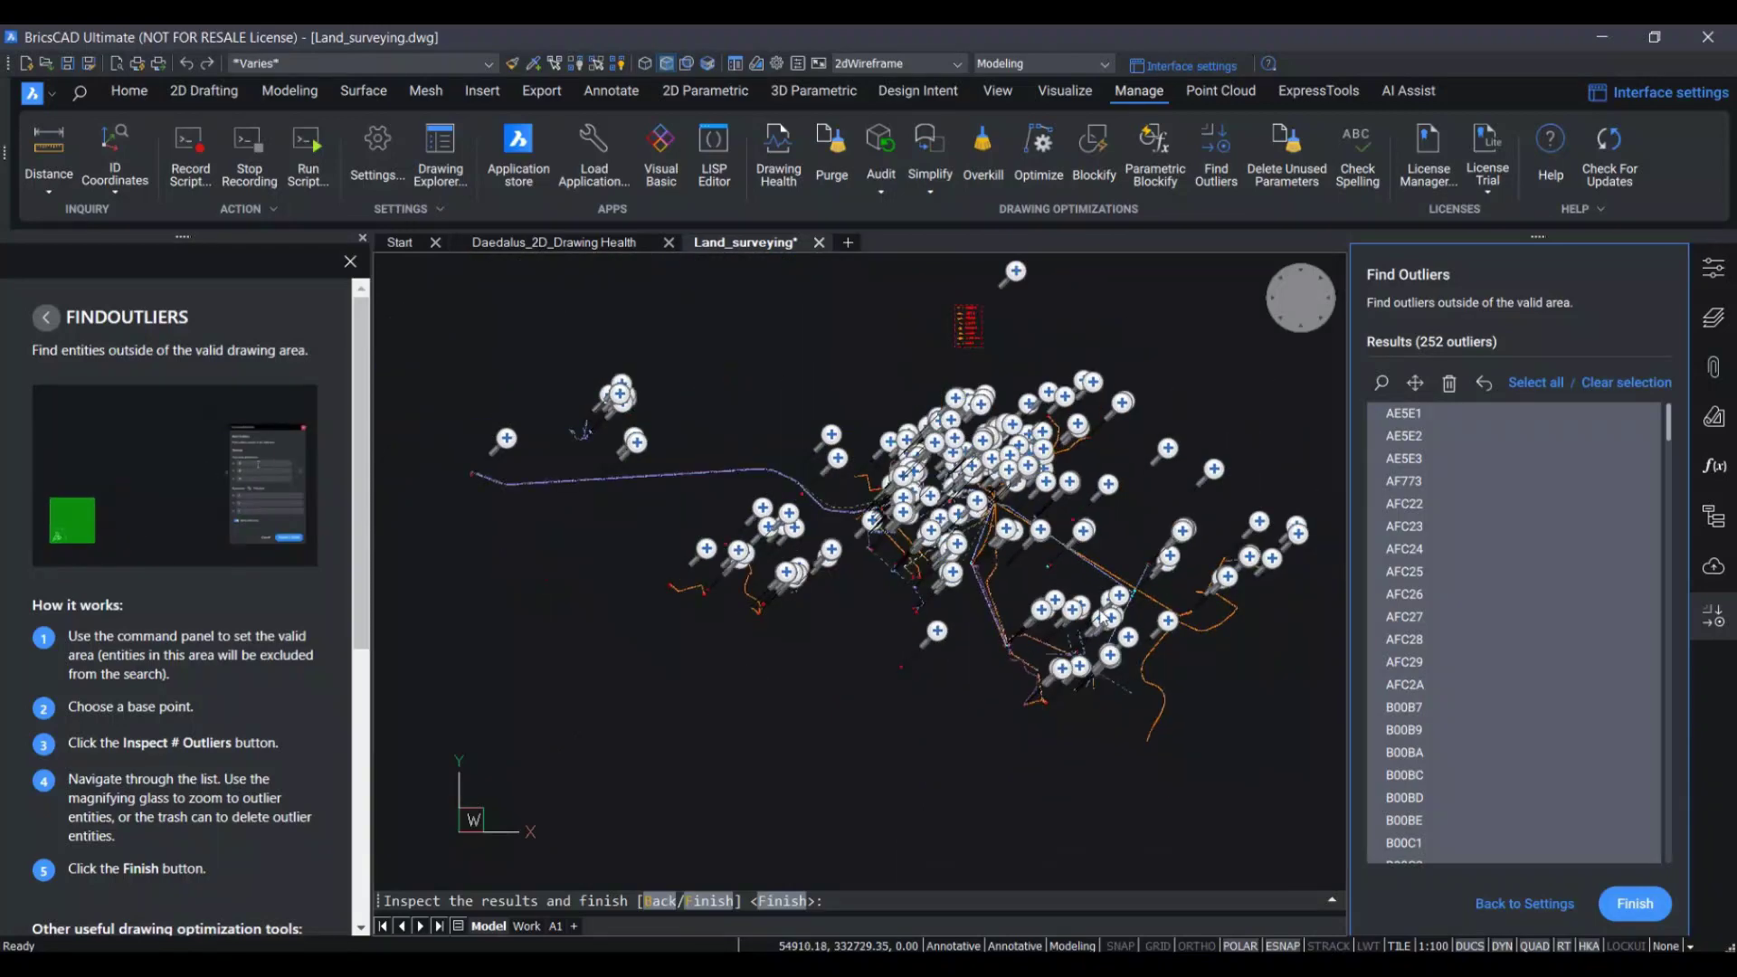
Move the selected outliers and place them inside the green valid region.
click(1423, 384)
click(1464, 403)
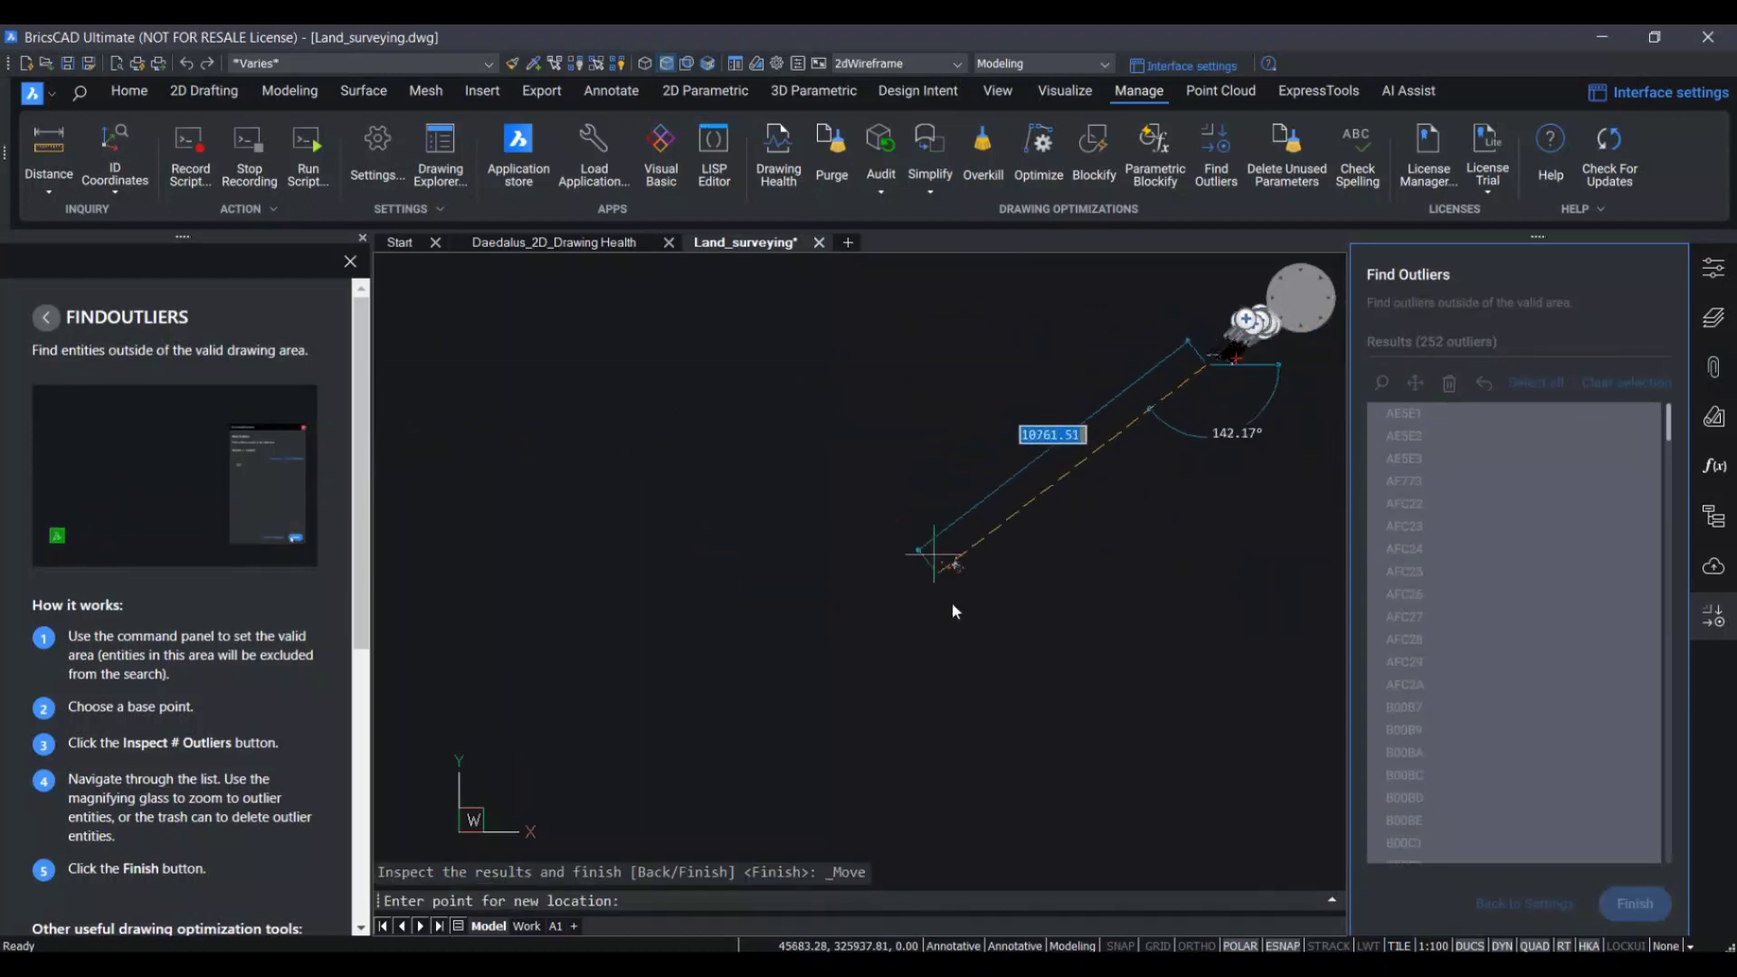
middle_drag(1027, 473, 1053, 349)
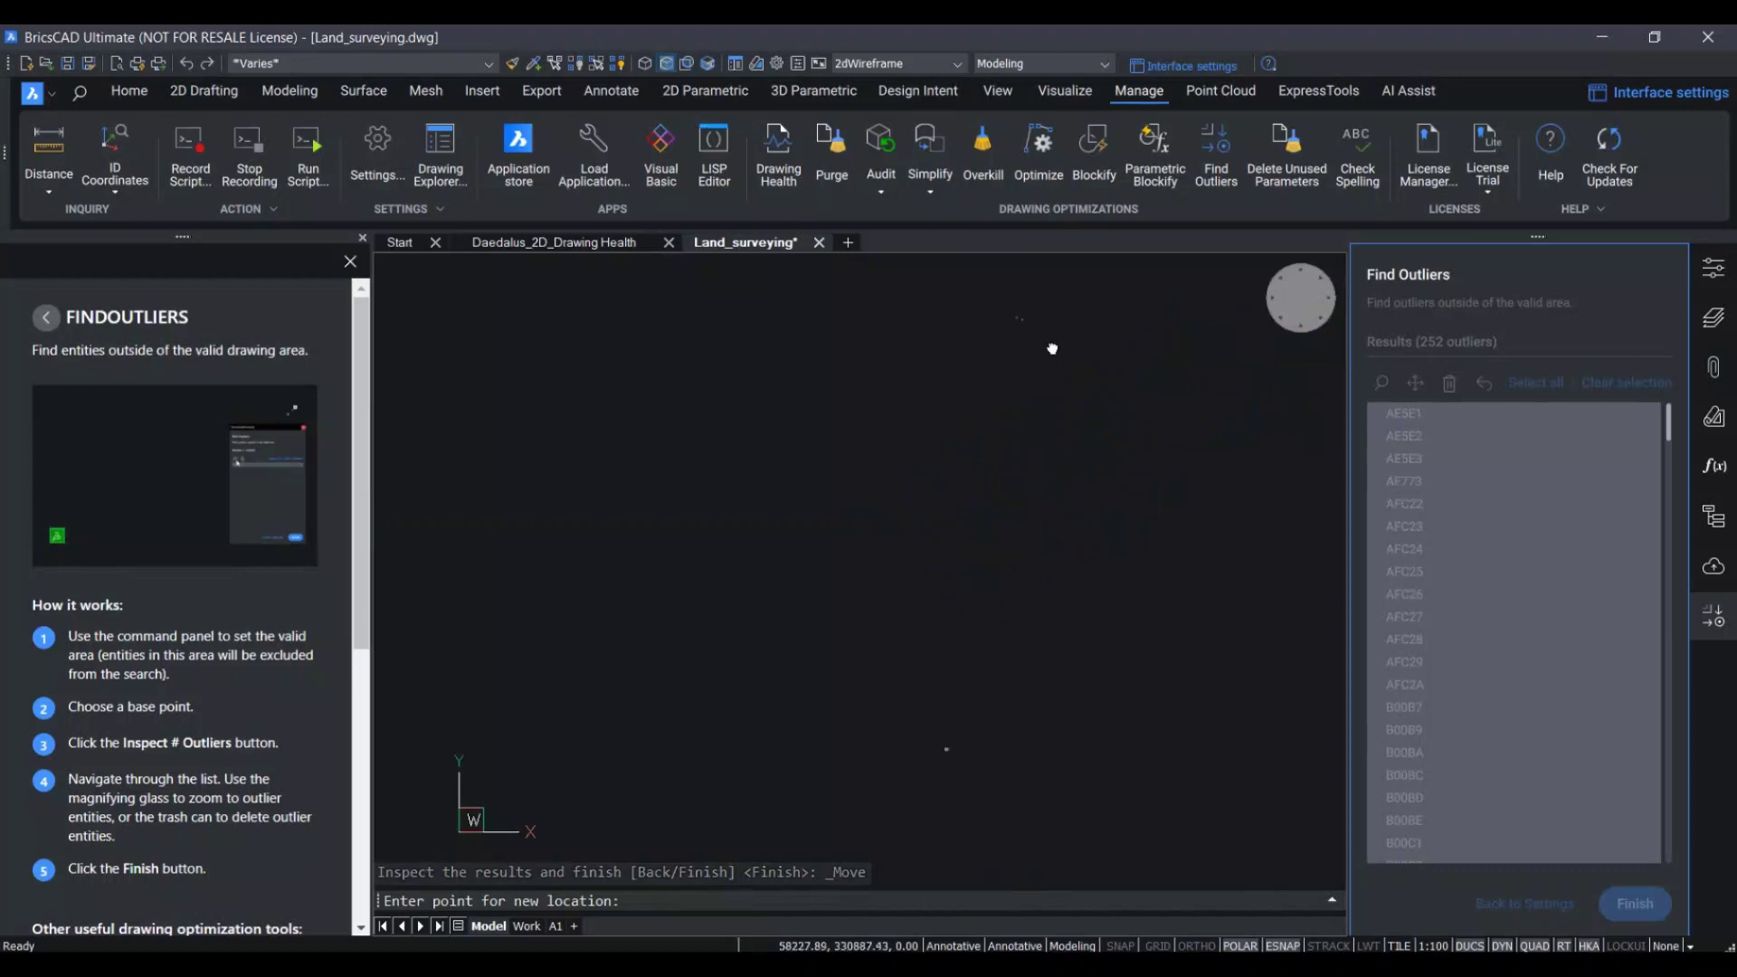
scroll(946, 724, up, 5)
scroll(923, 669, up, 4)
scroll(915, 633, up, 4)
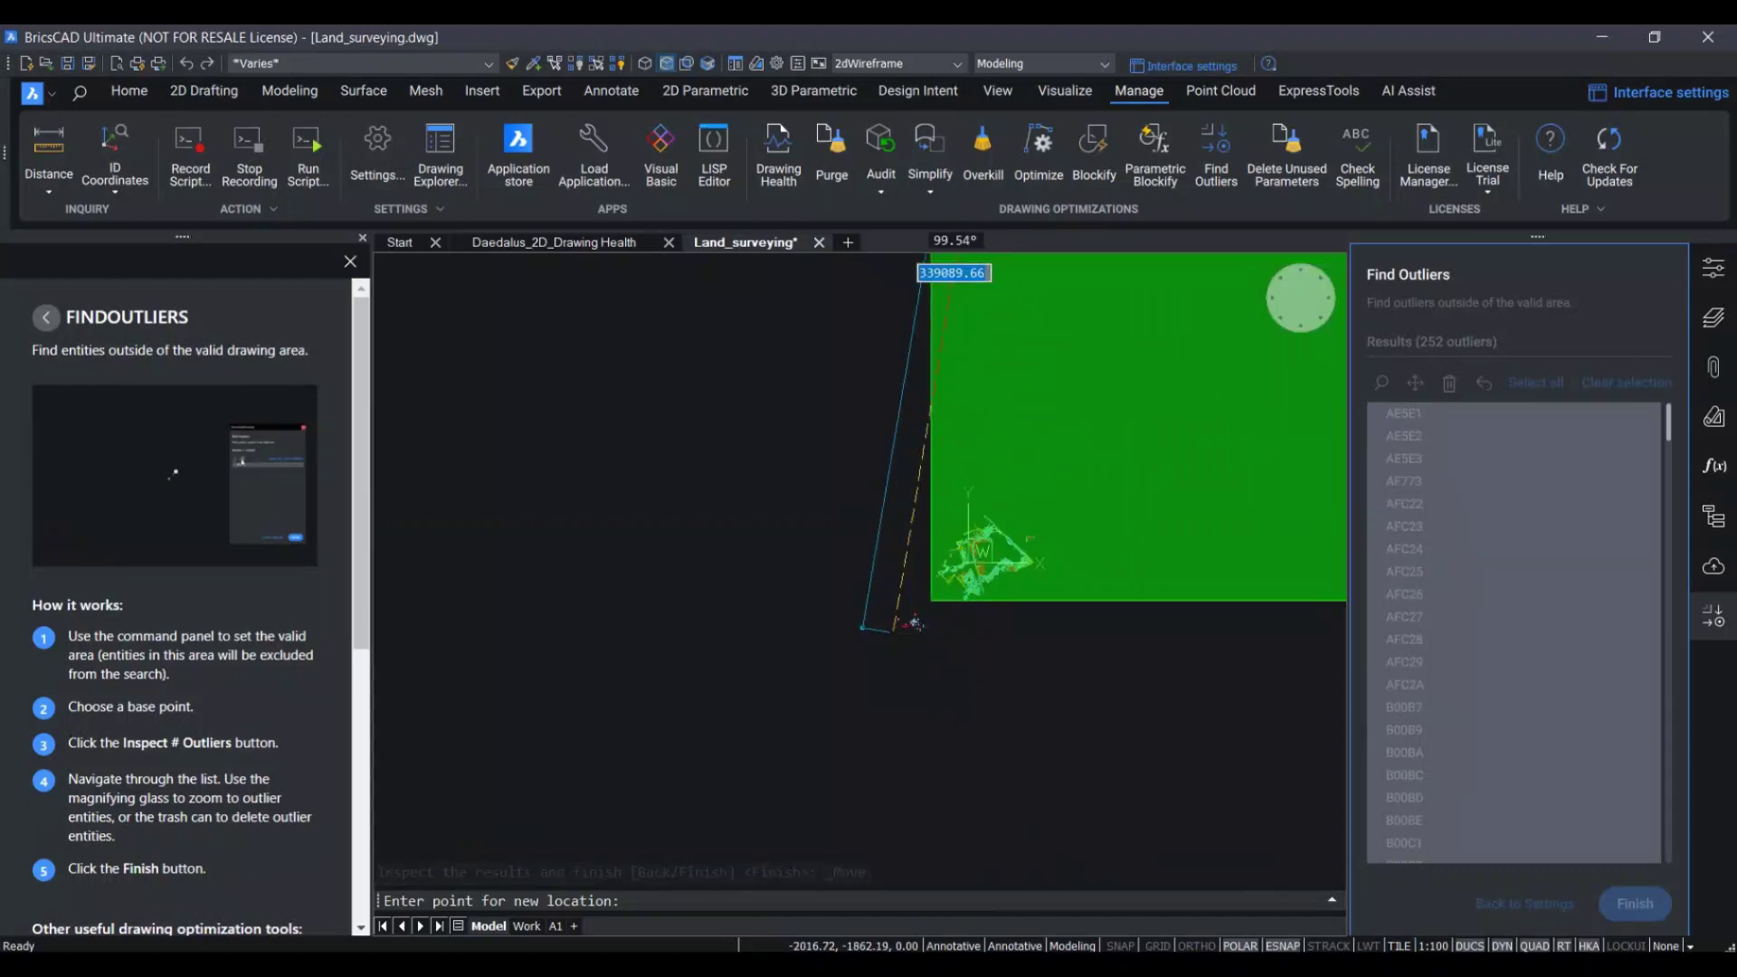
scroll(915, 623, up, 2)
scroll(909, 606, up, 2)
scroll(911, 602, up, 2)
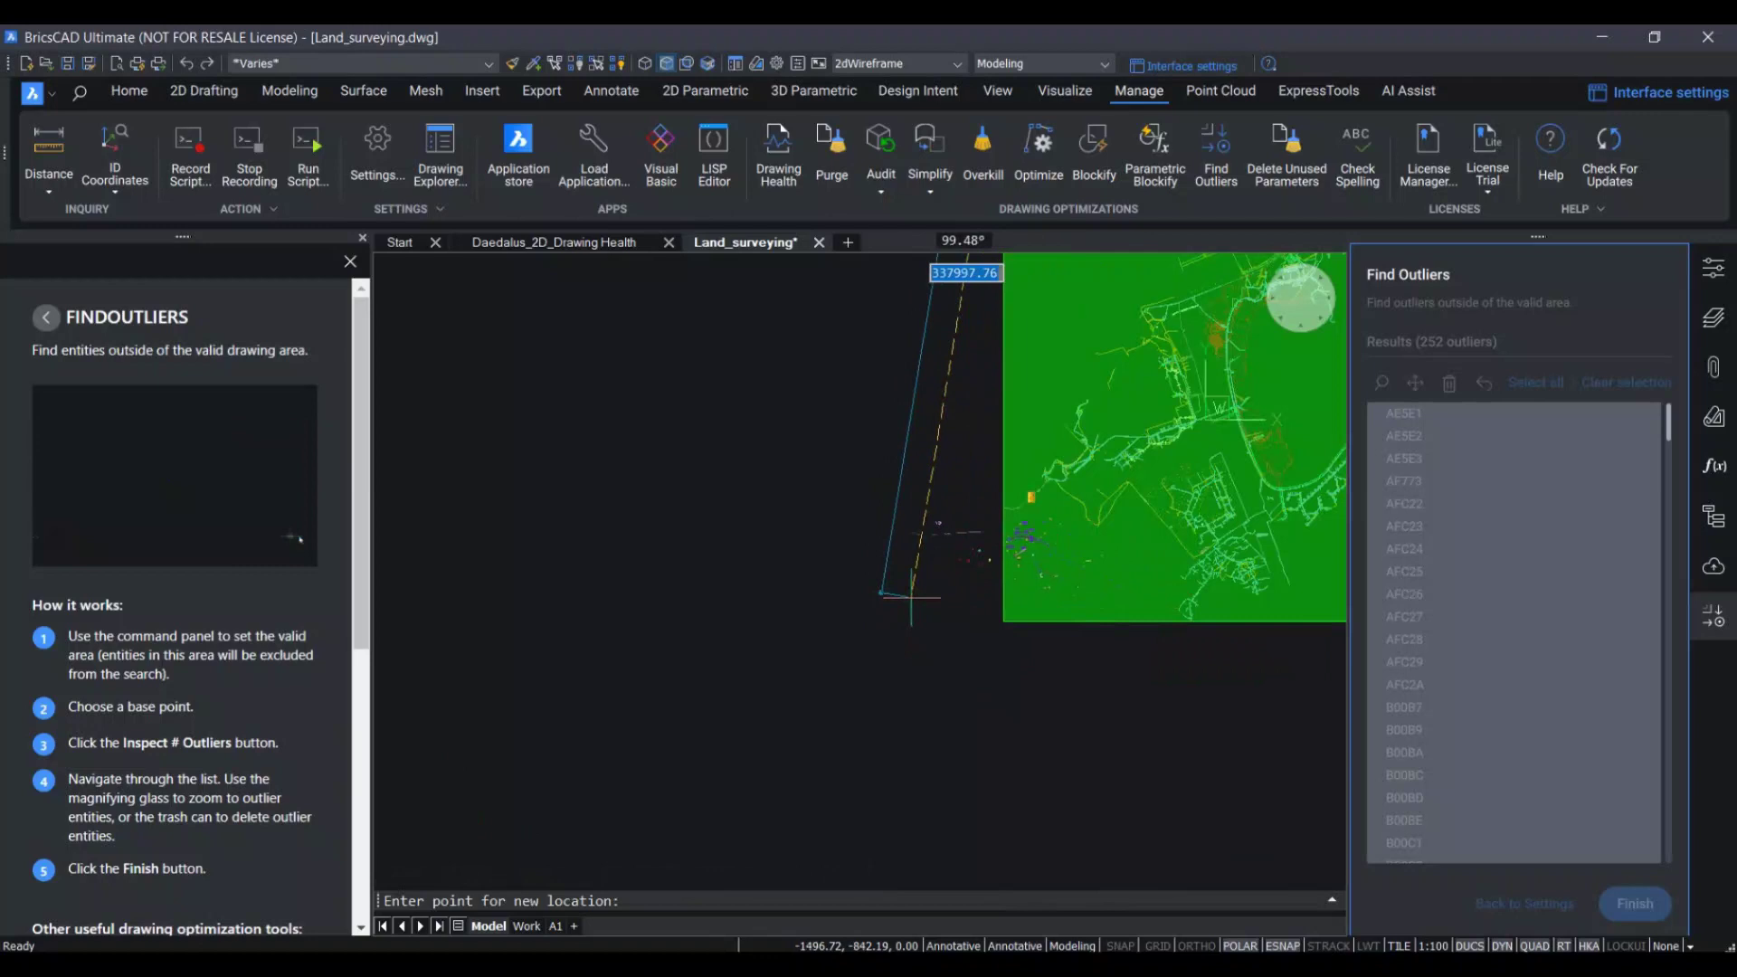
scroll(909, 595, up, 2)
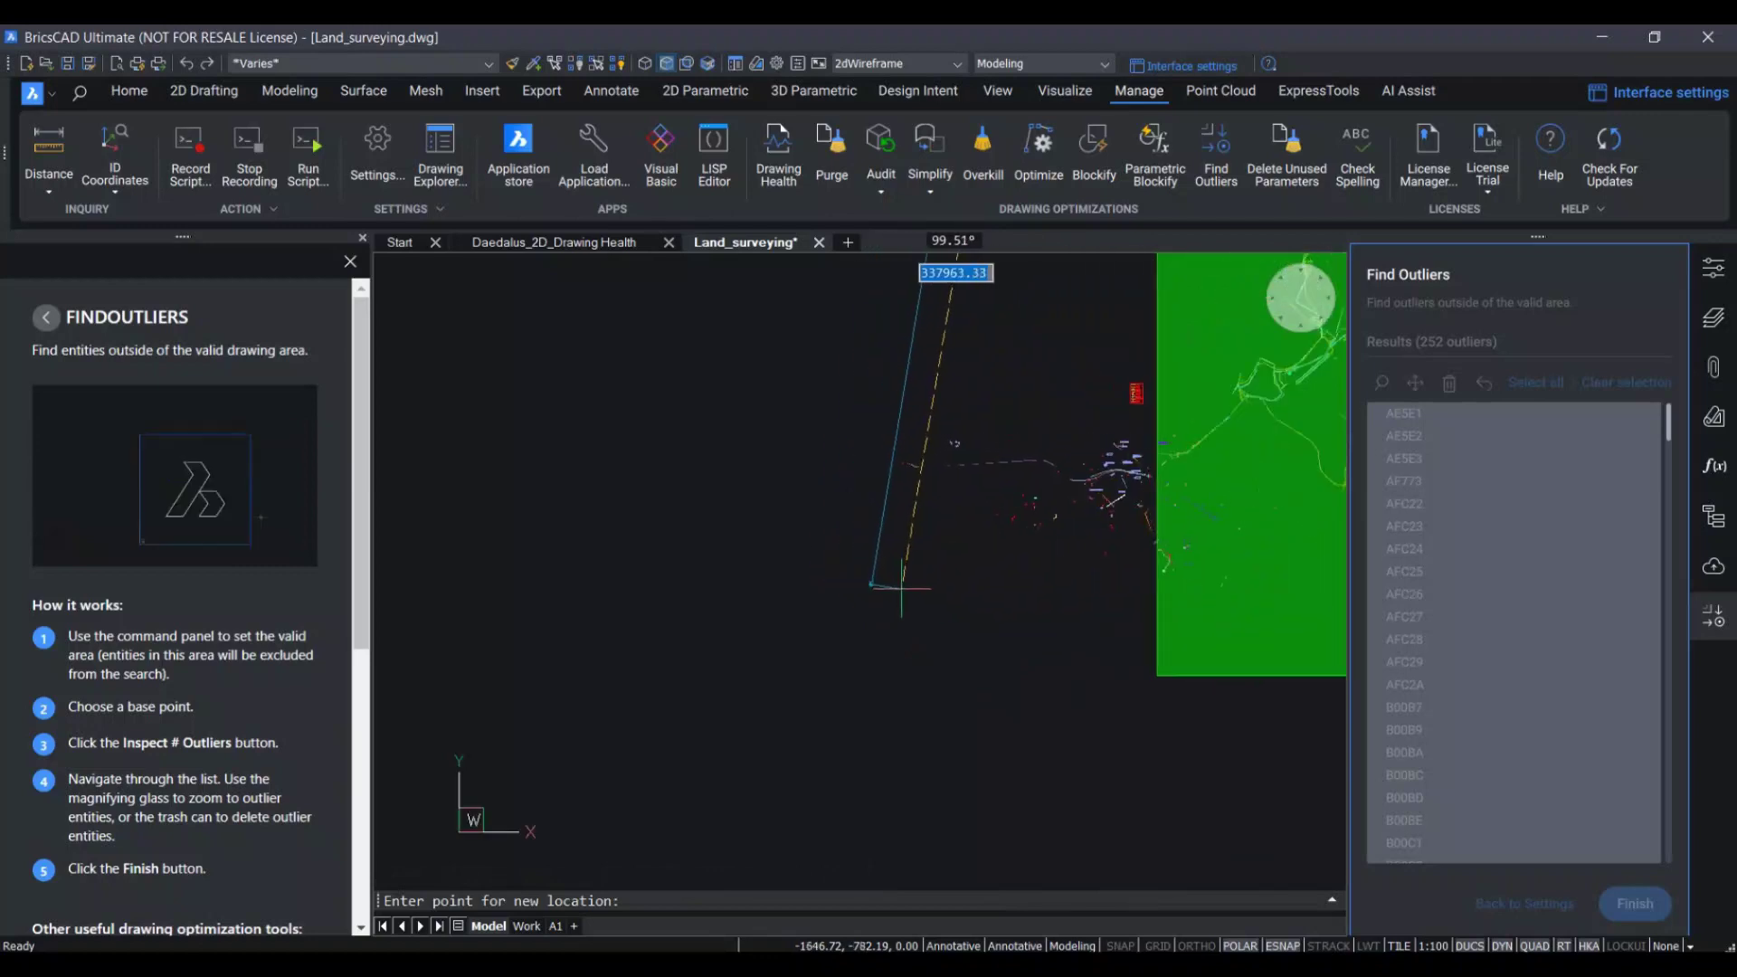
click(902, 589)
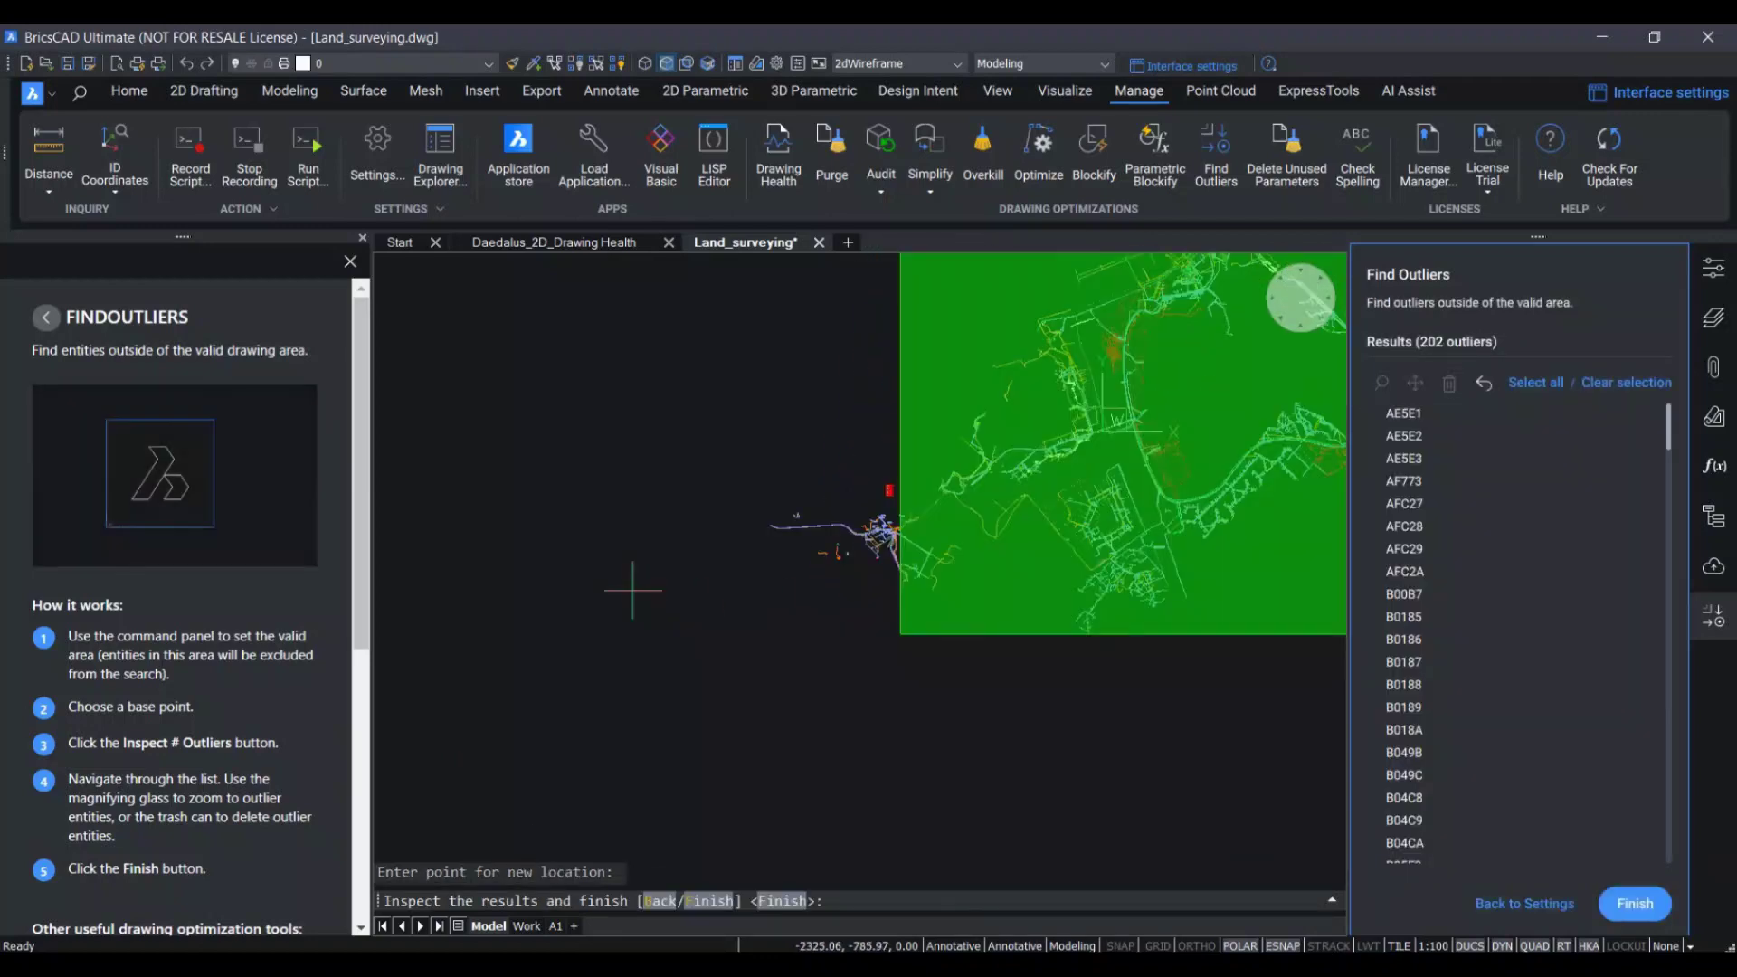
Finish the Find Outliers session and zoom out to show the whole survey drawing.
scroll(632, 590, down, 3)
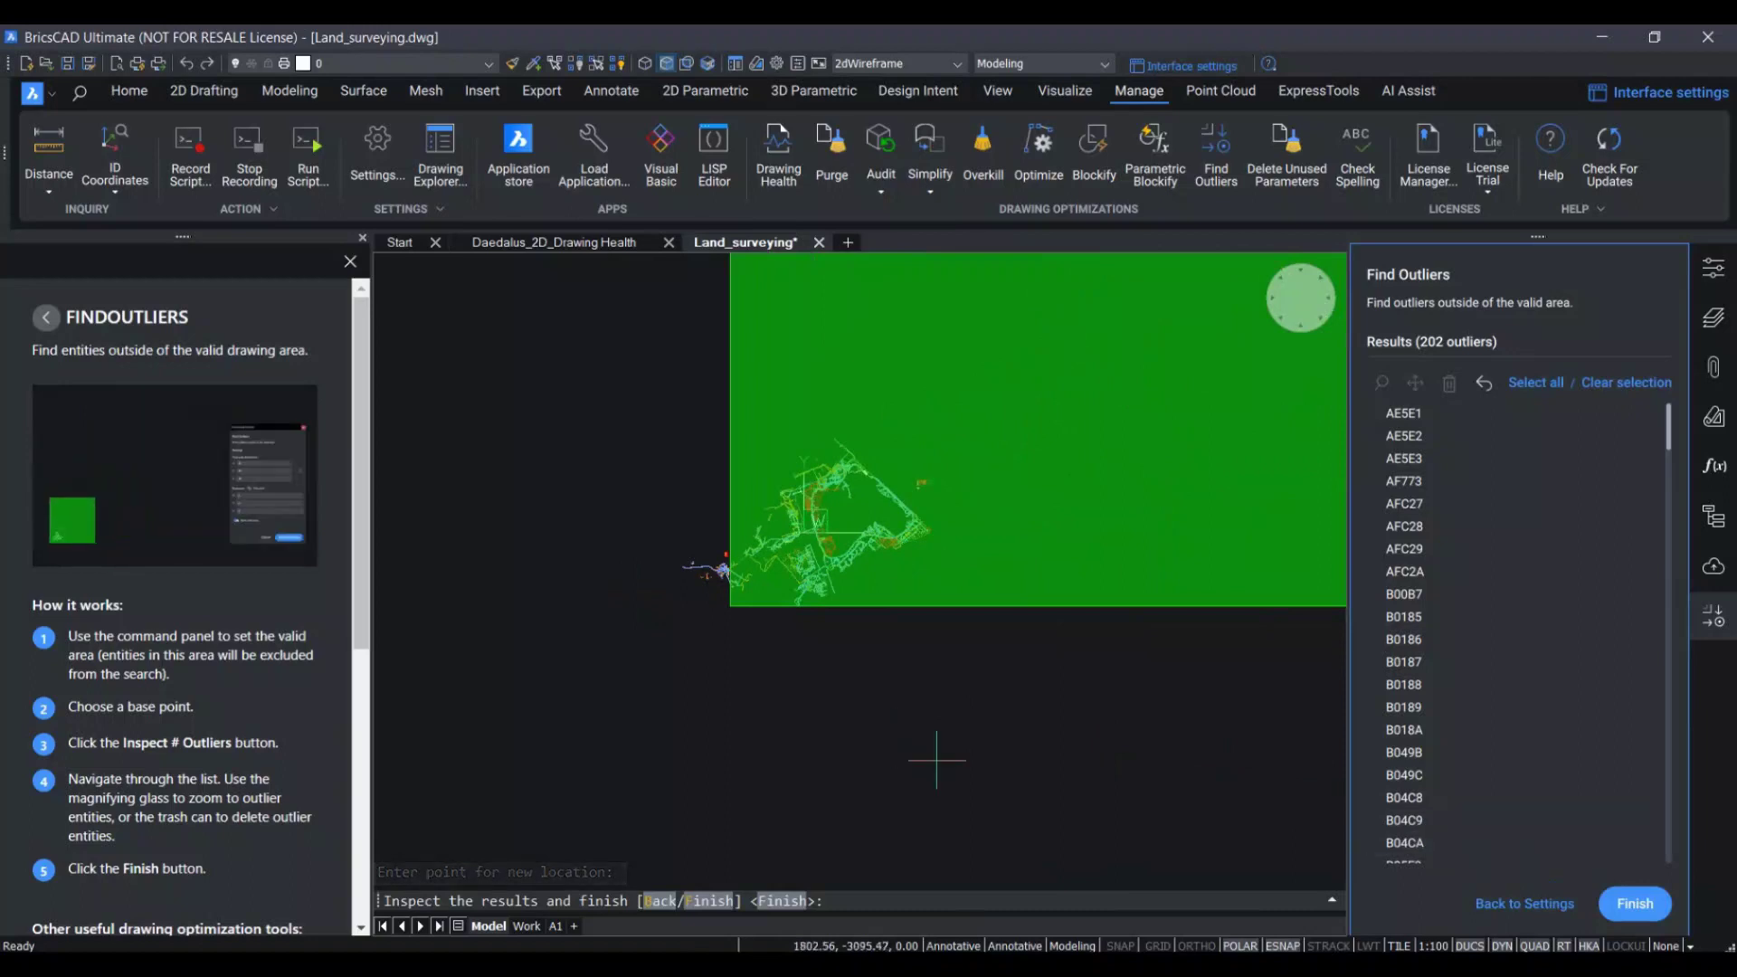
click(1634, 905)
scroll(712, 534, up, 2)
scroll(711, 534, up, 2)
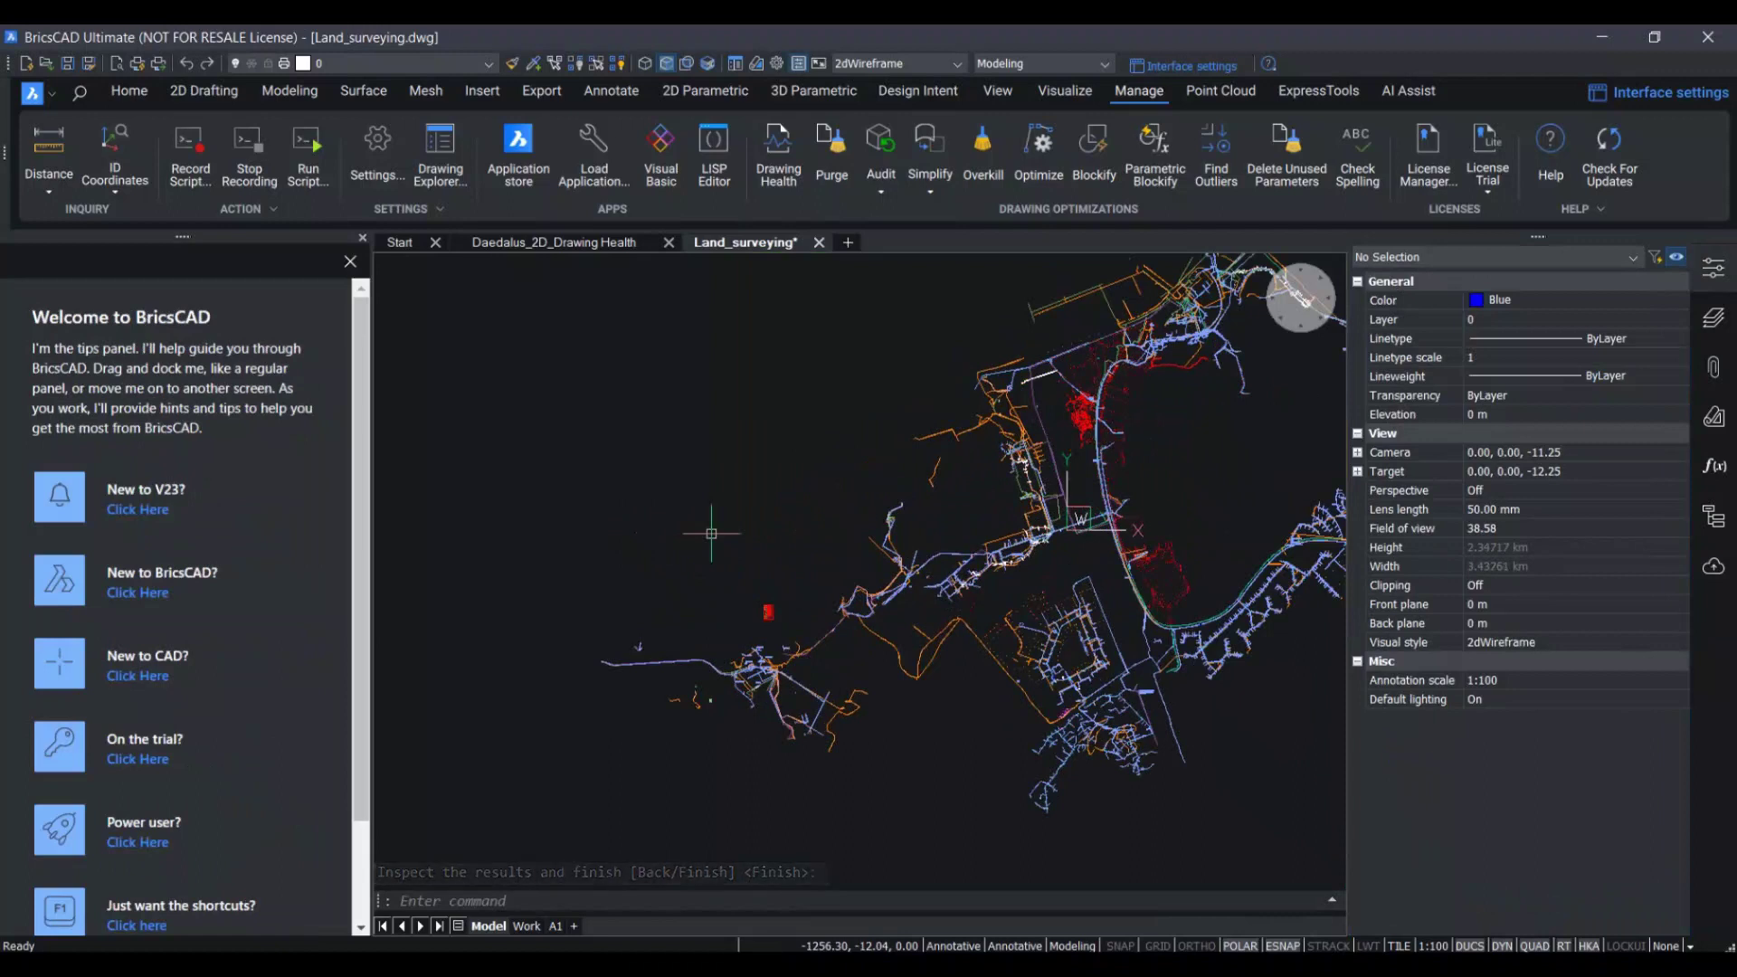
scroll(587, 642, down, 1)
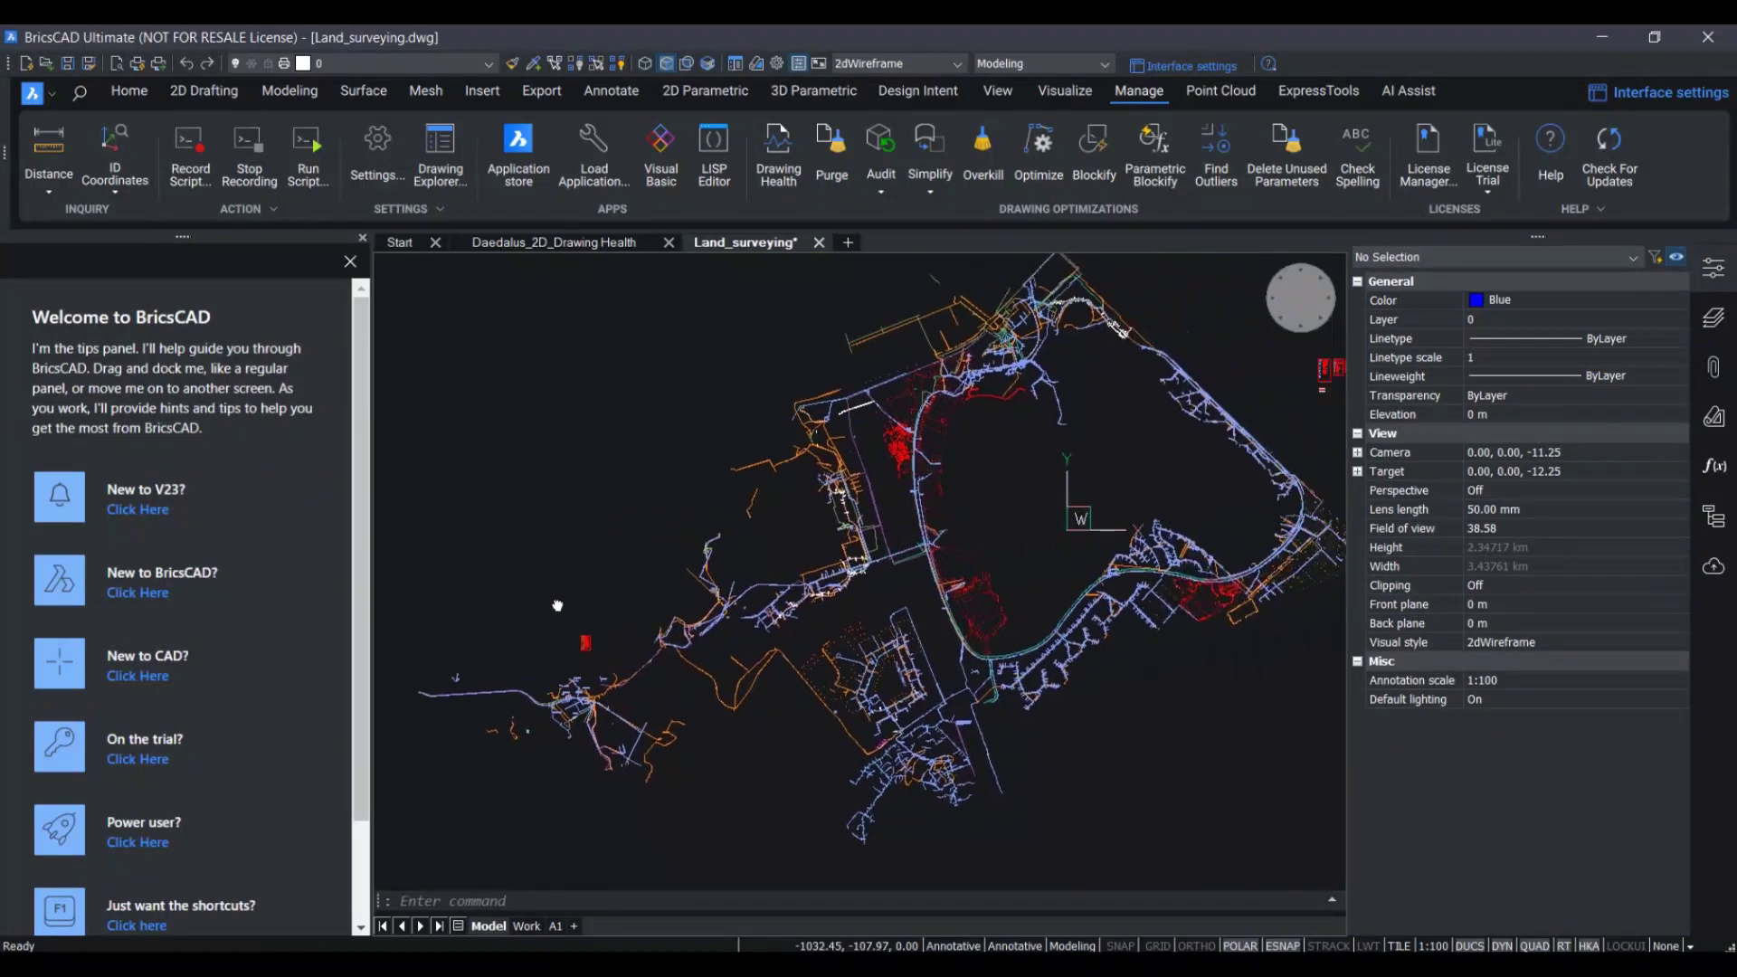
scroll(552, 590, down, 1)
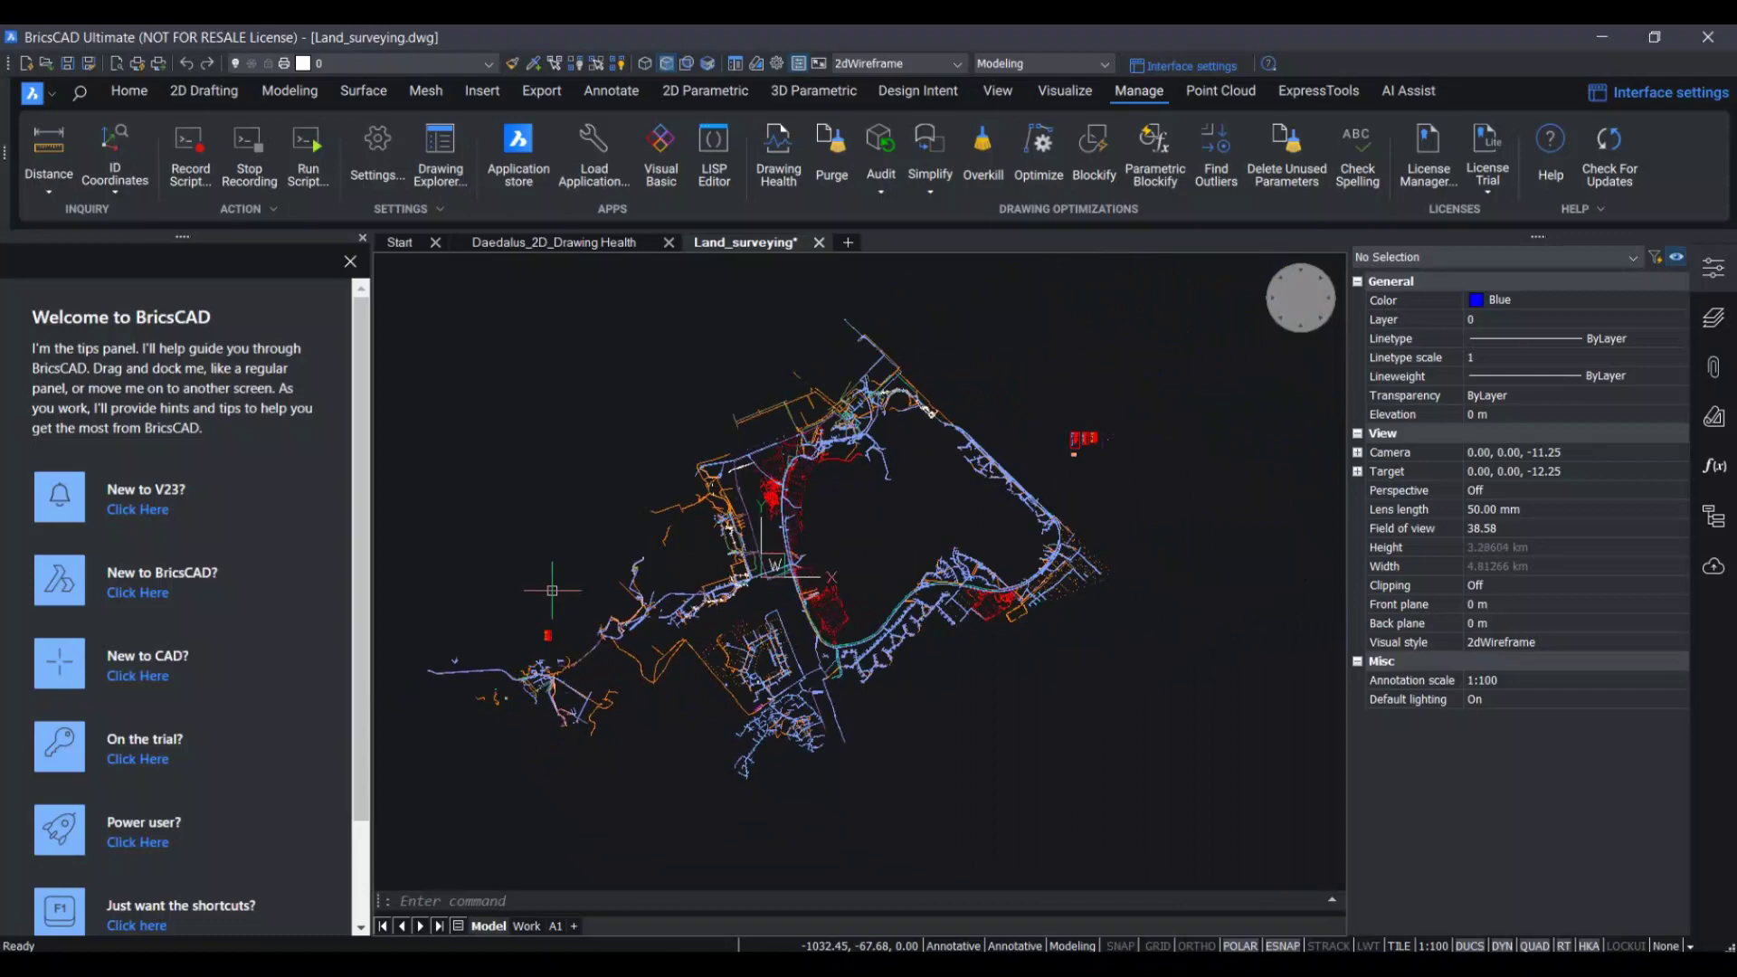